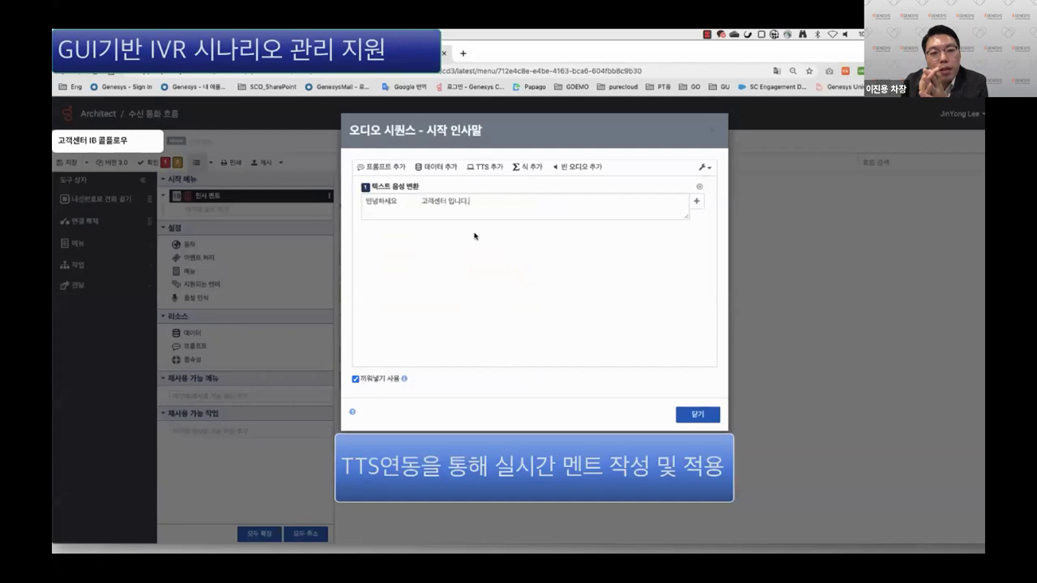
Close the opening greeting's audio sequence and enter "1번을 누르시면 일반문의" as the menu prompt's first text-to-speech item.
left_click(696, 414)
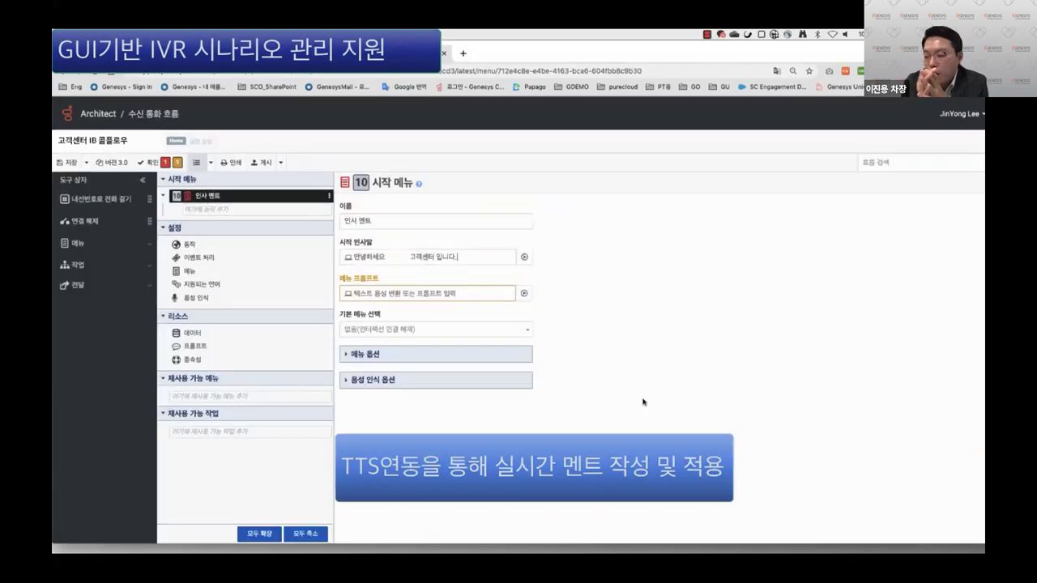
left_click(523, 294)
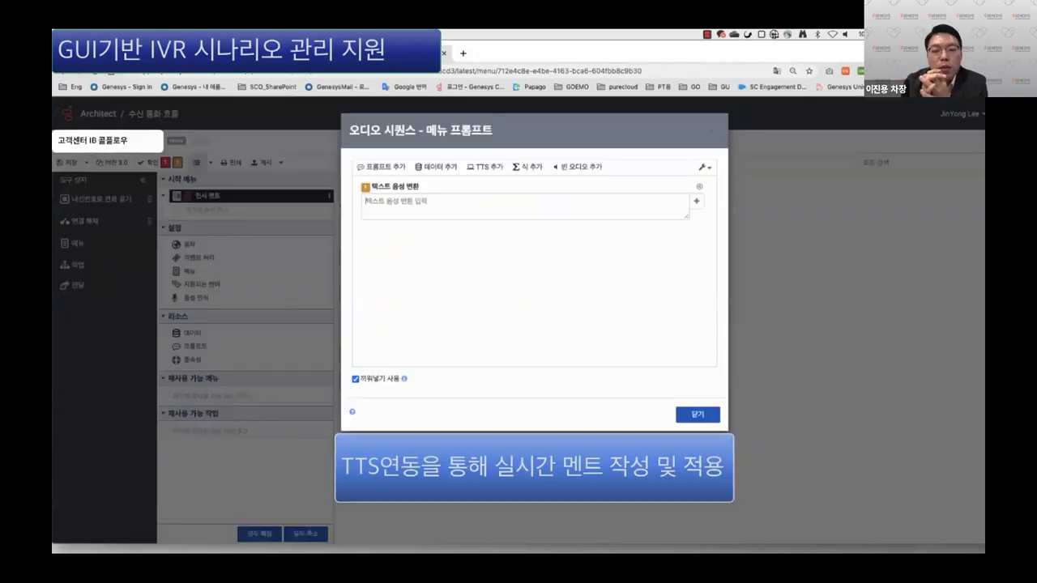
left_click(470, 199)
type("1번을 누르시면 일반문의")
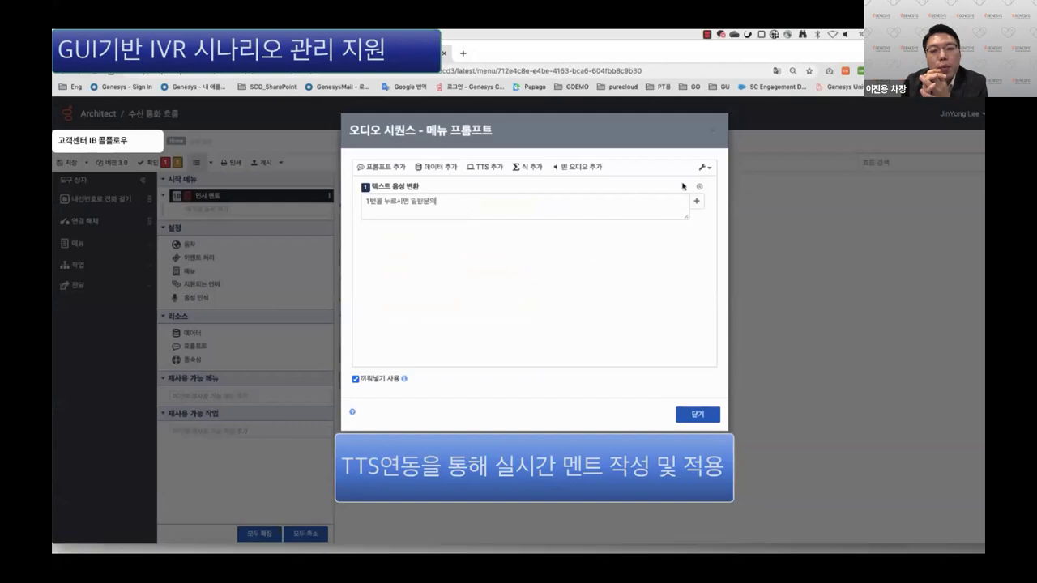
Add a 500 ms blank audio and a second text-to-speech item "2번을 누르시면 요금관련 문의 입니다." to the menu prompt sequence and close it.
left_click(567, 167)
left_click(486, 167)
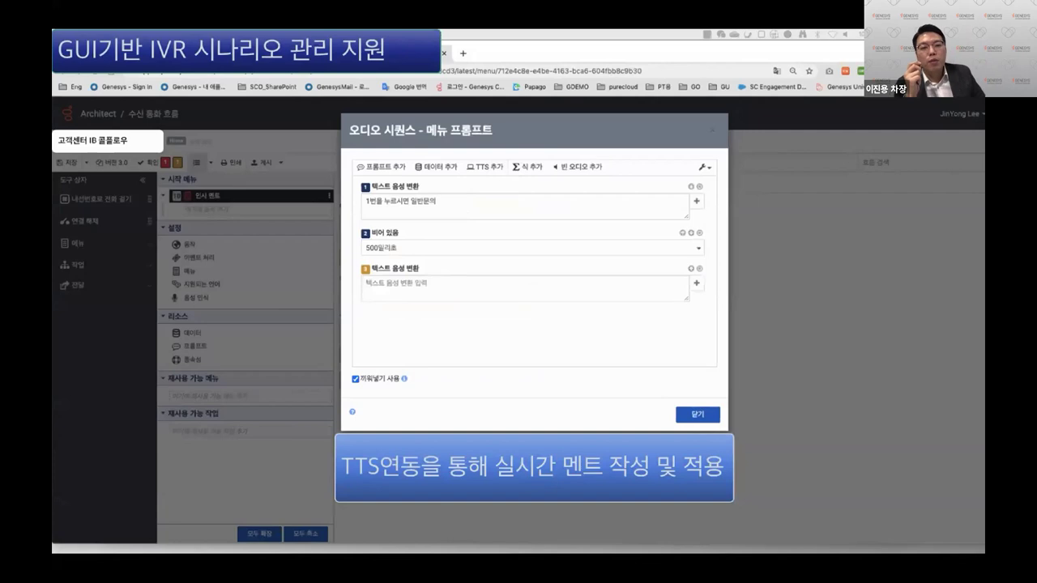
type("2번을 누르시면 요금관련 문의 입니다.")
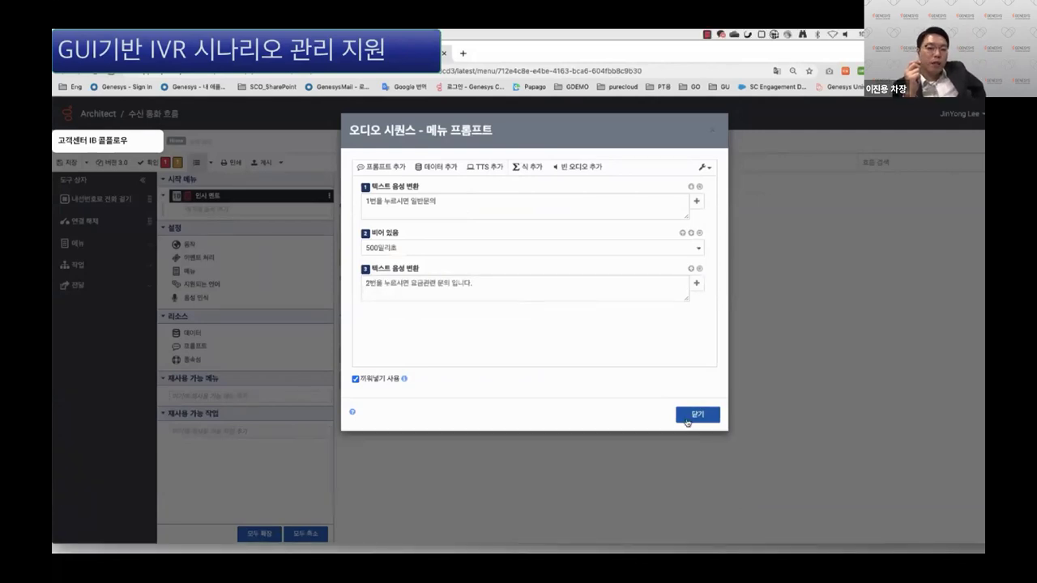
left_click(687, 422)
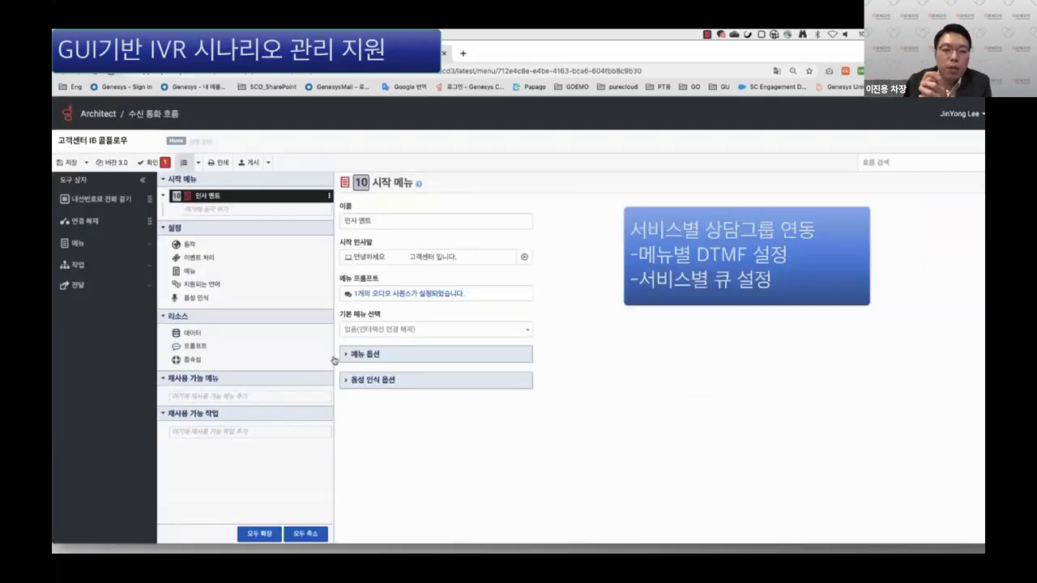
Add an ACD transfer under the 인사 멘트 menu, with DTMF key 1 and the queue [Q]LG전자 POC 큐.
left_click(117, 285)
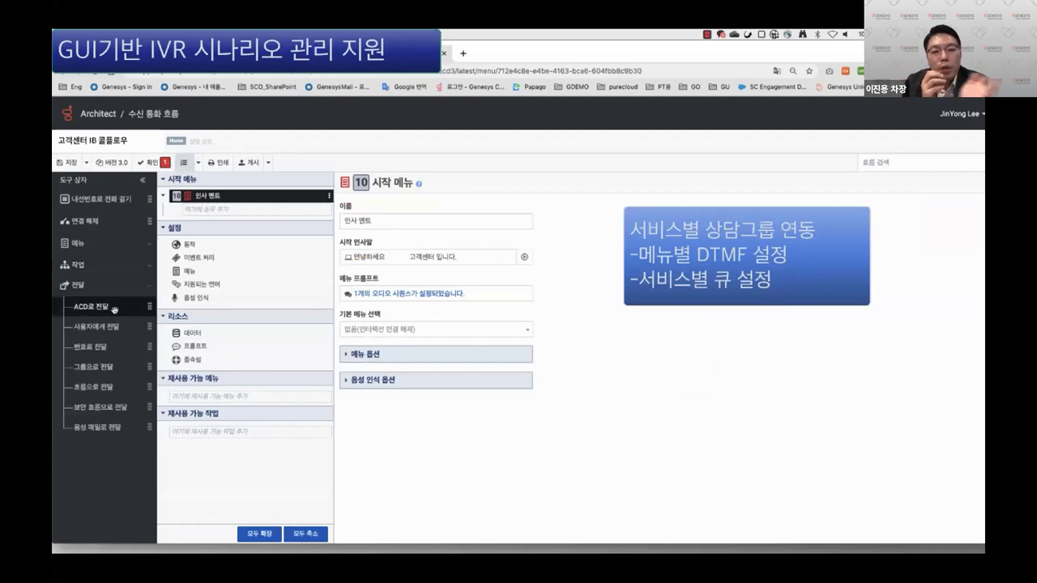
left_click_drag(114, 309, 243, 207)
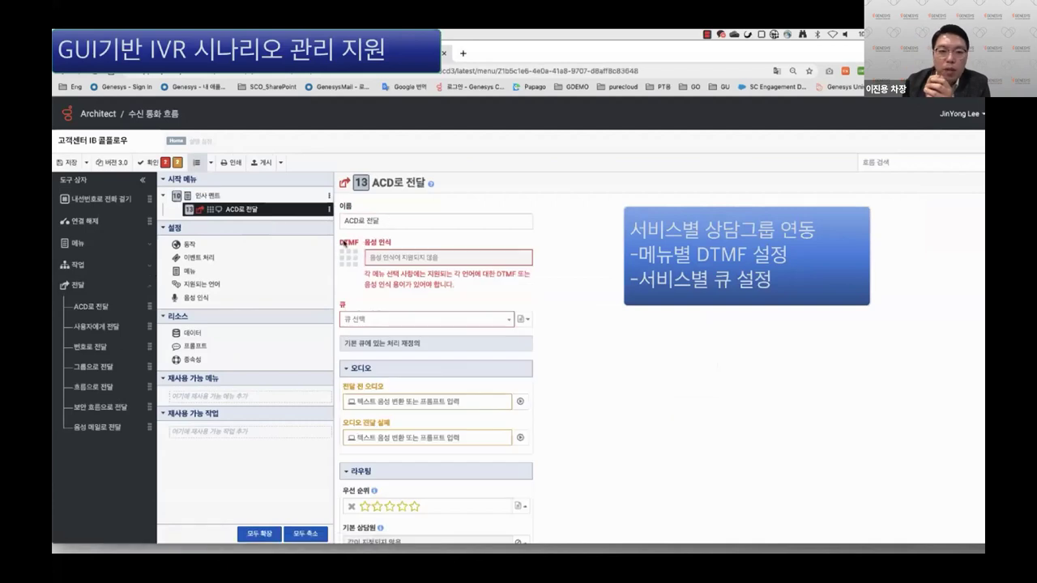
left_click(345, 258)
left_click(357, 290)
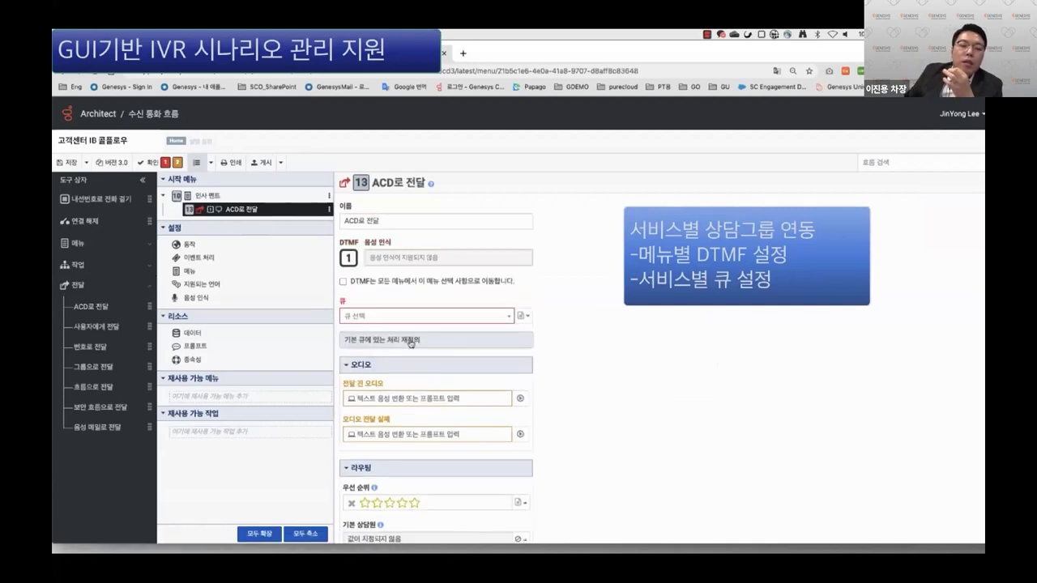
left_click(502, 317)
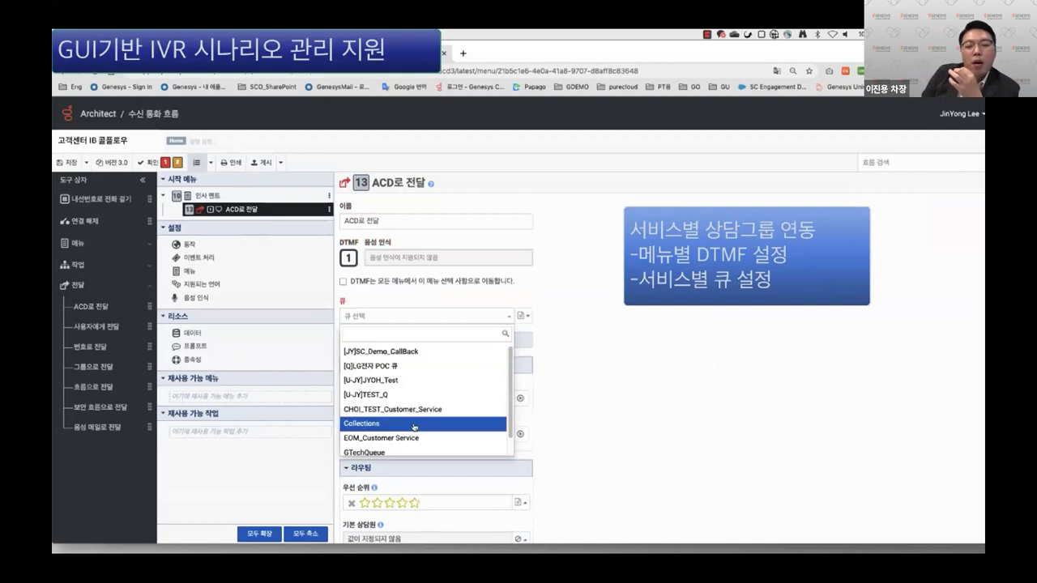
left_click(388, 409)
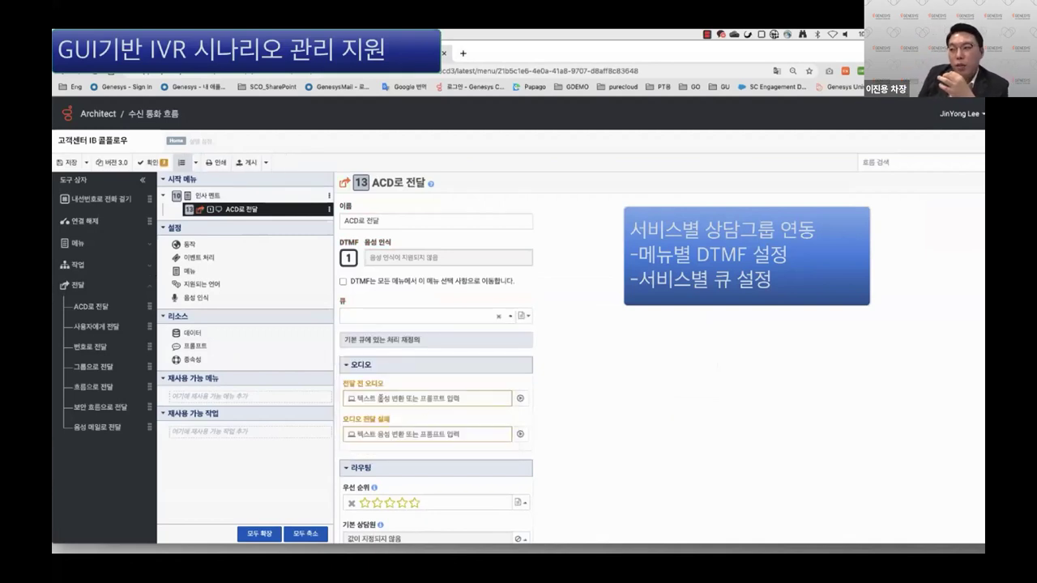
Set the ACD transfer's pre-transfer audio to the text-to-speech message "상담사를 연결해 드리겠습니다.".
left_click(519, 399)
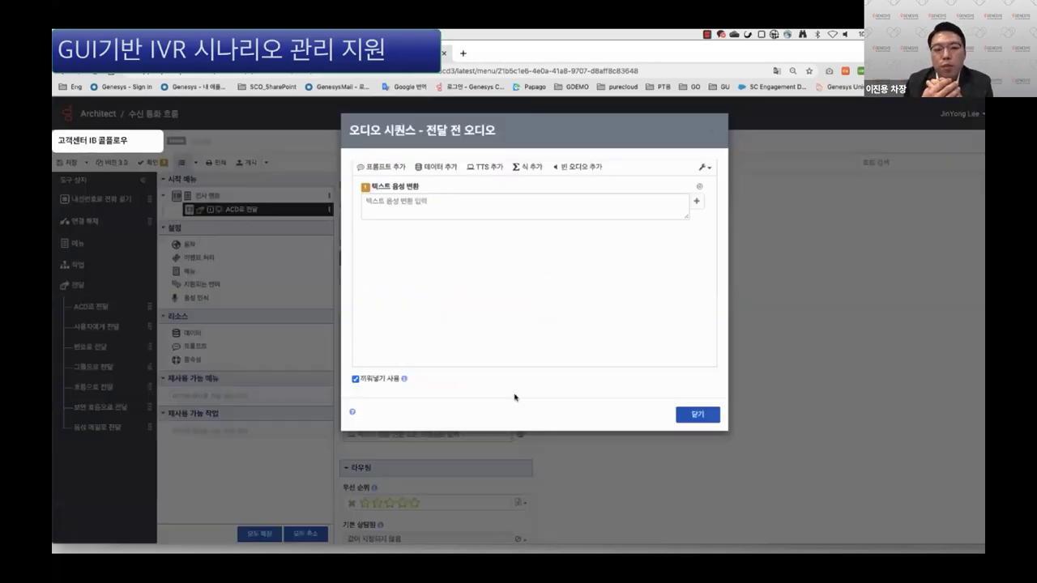
type("상담사를 연결해 드")
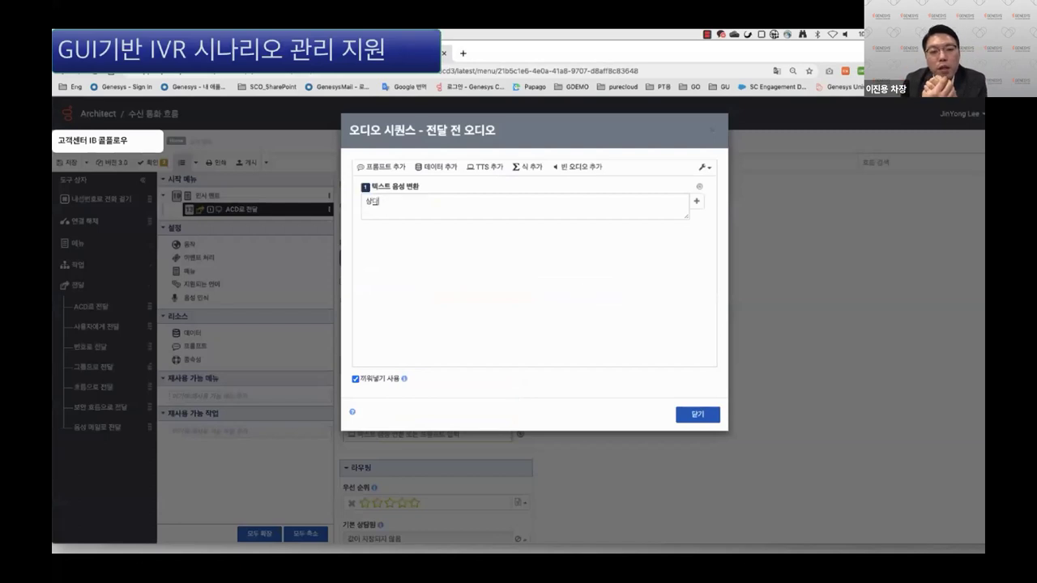
type("리겠습니다")
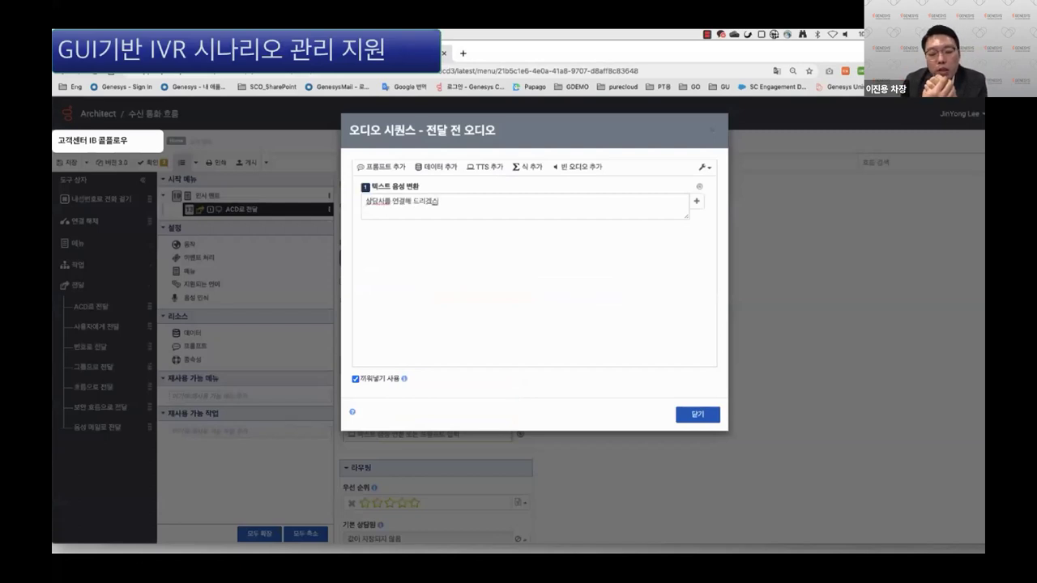
left_click(697, 414)
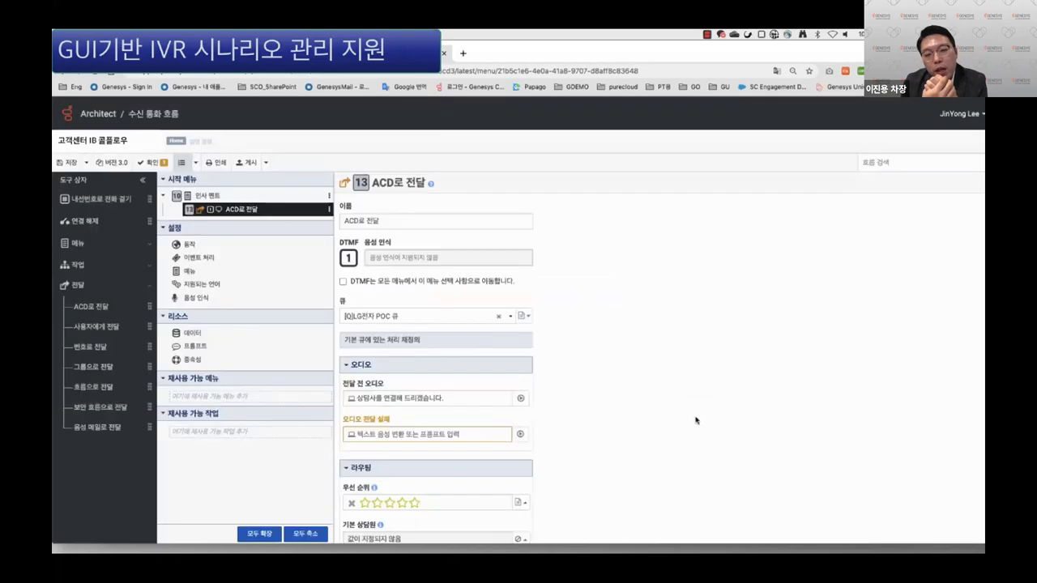
Open the call view from the admin home and answer the incoming call of the [Q]LG전자 POC 큐 queue.
scroll(616, 458, "down", 1)
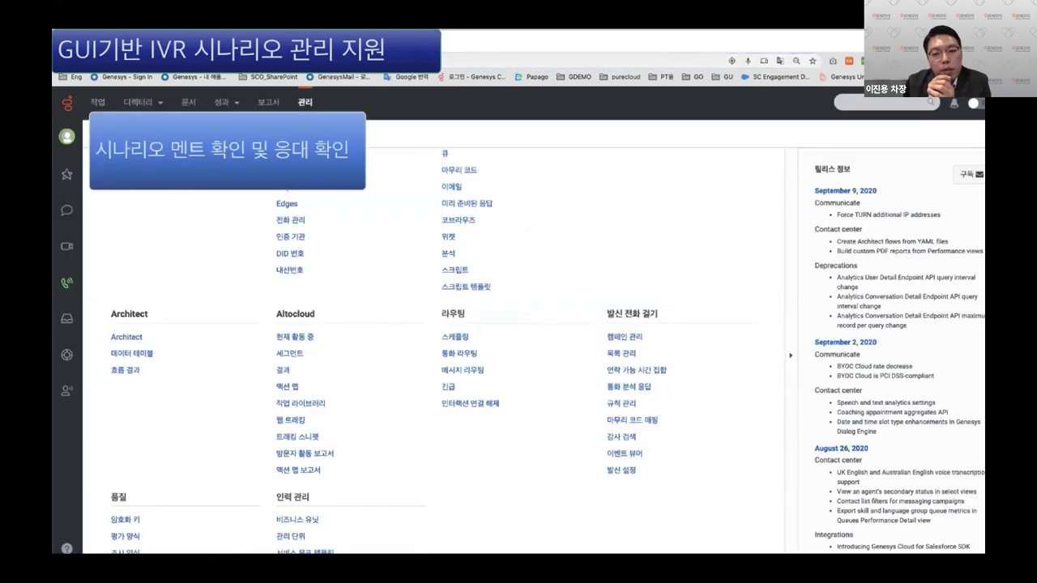
left_click(66, 283)
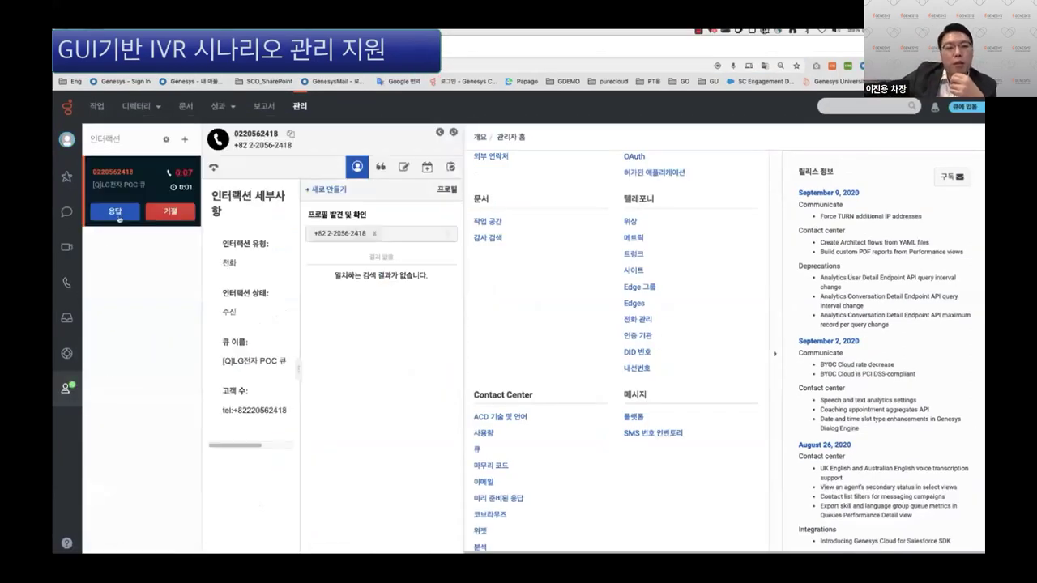
left_click(115, 211)
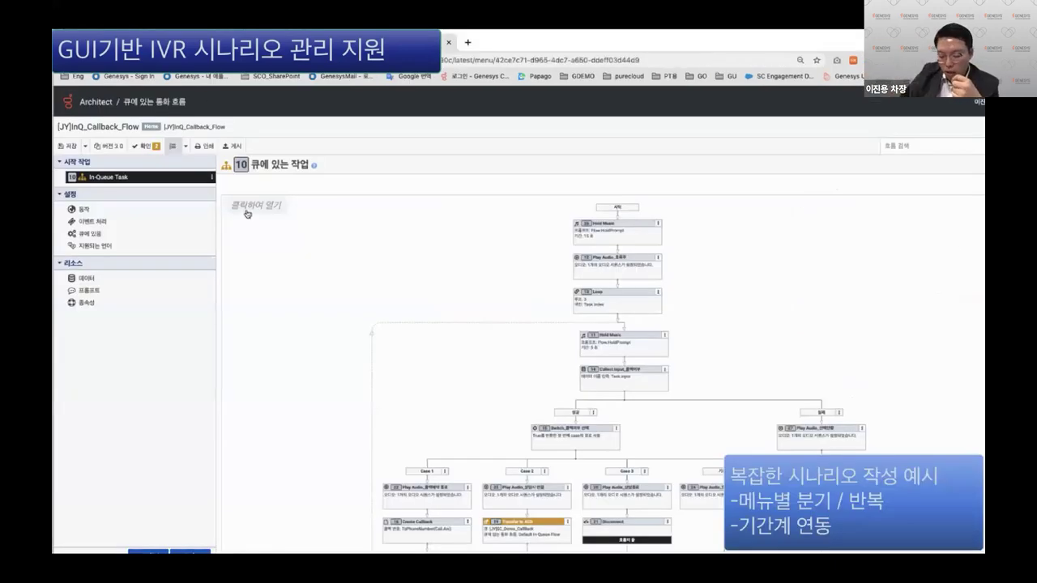
Open the In-Queue Task of the [JY]InQ_Callback_Flow and examine the data, find and flow actions available in the toolbox.
left_click(248, 214)
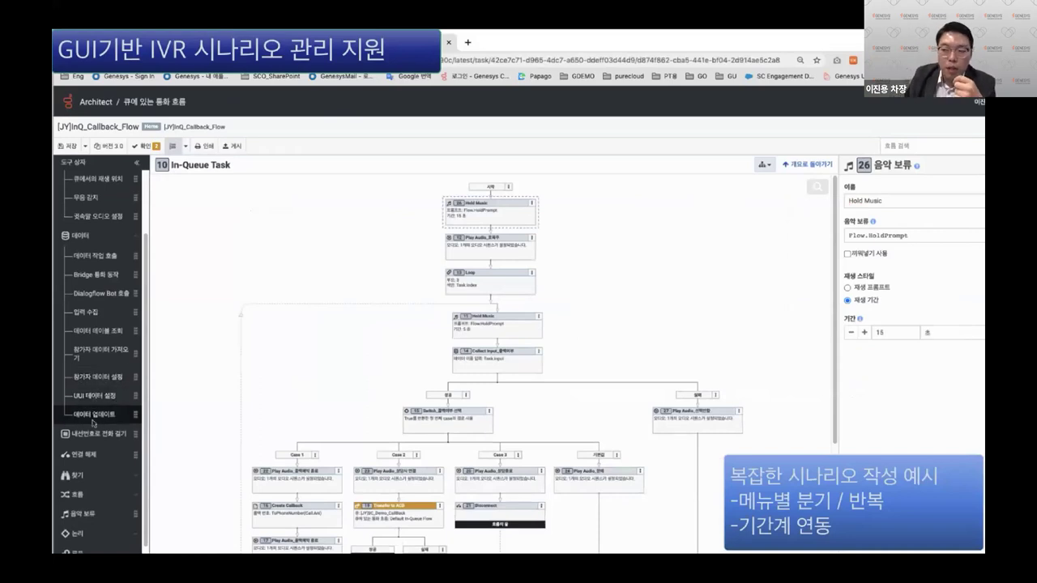
scroll(93, 422, "down", 1)
left_click(98, 459)
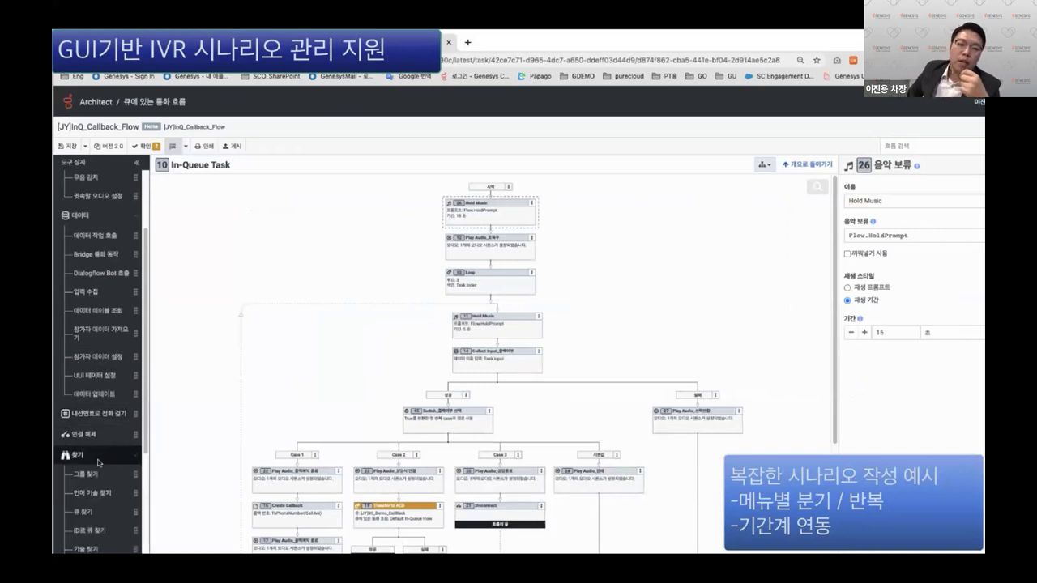
scroll(97, 422, "down", 3)
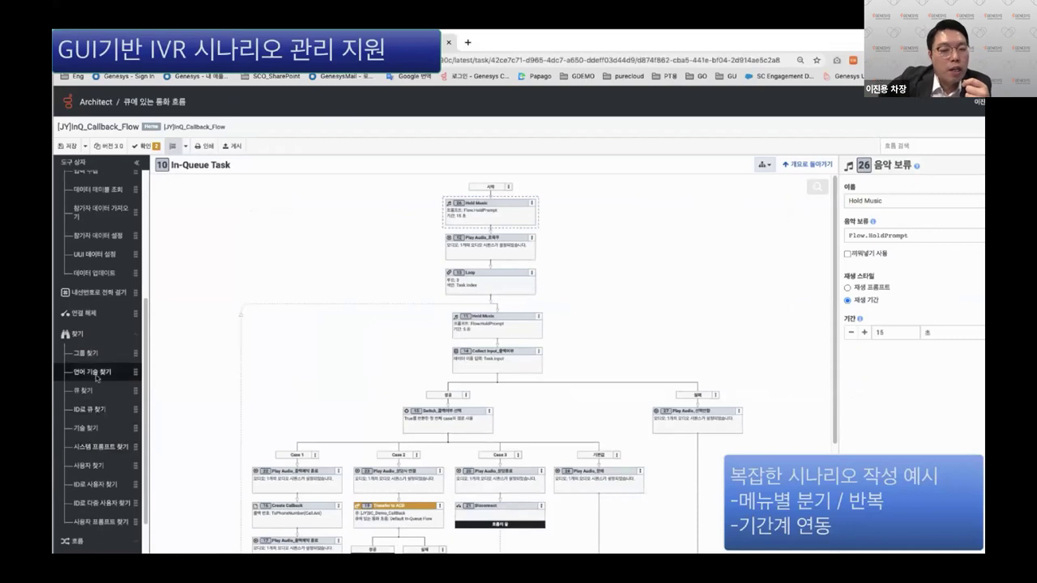
scroll(94, 453, "down", 2)
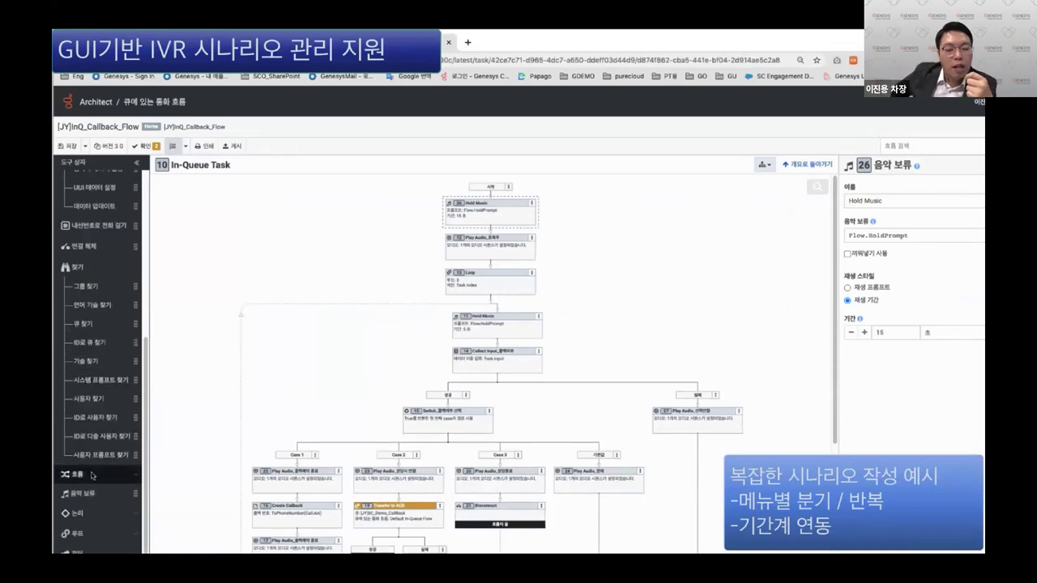
left_click(93, 474)
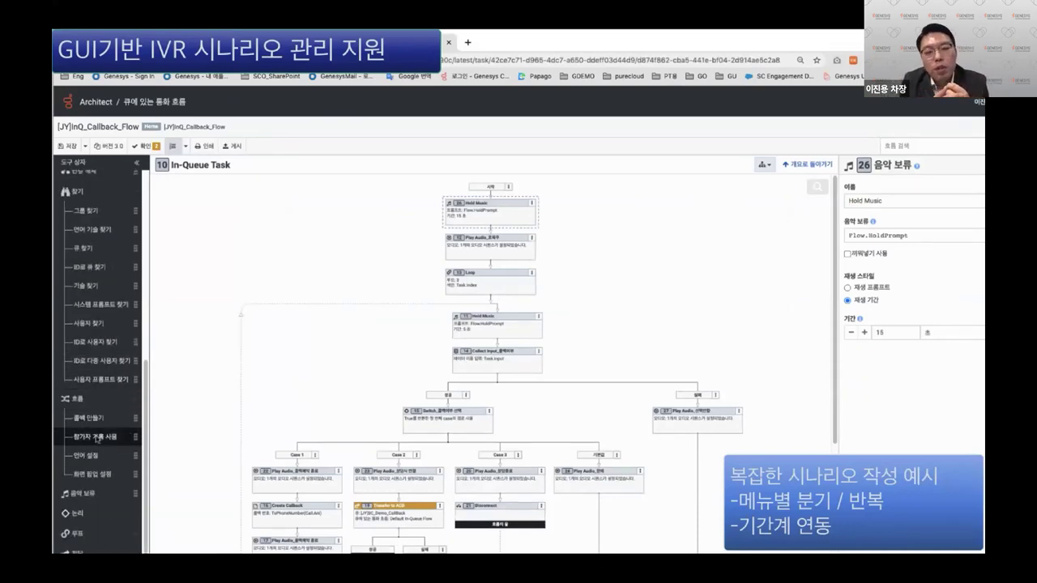
Insert a loop on the success path below Collect Input and move the Switch_콜백여부 선택 action inside it.
left_click_drag(77, 533, 450, 401)
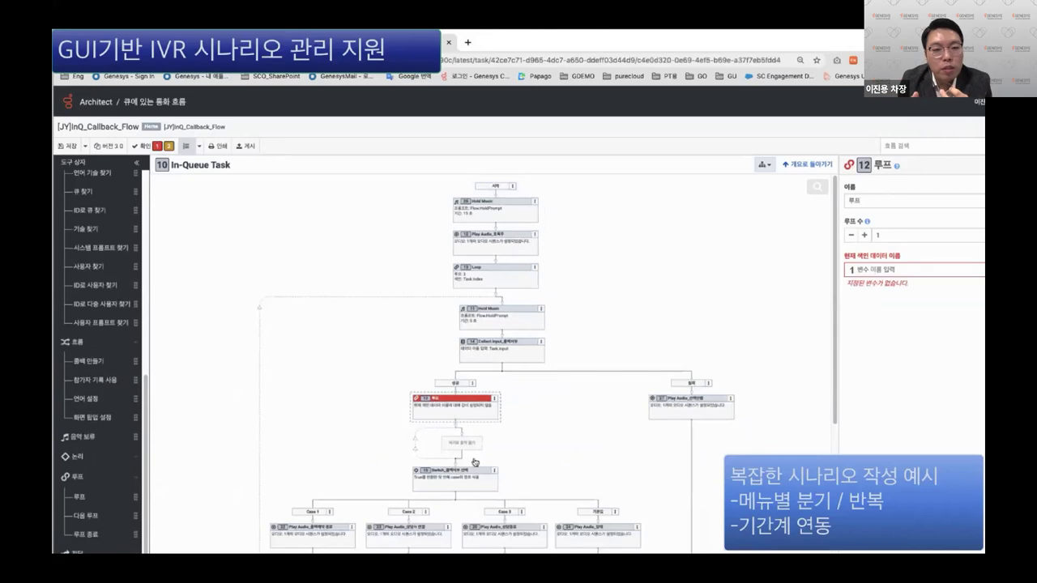
left_click_drag(470, 483, 468, 440)
scroll(467, 424, "down", 2)
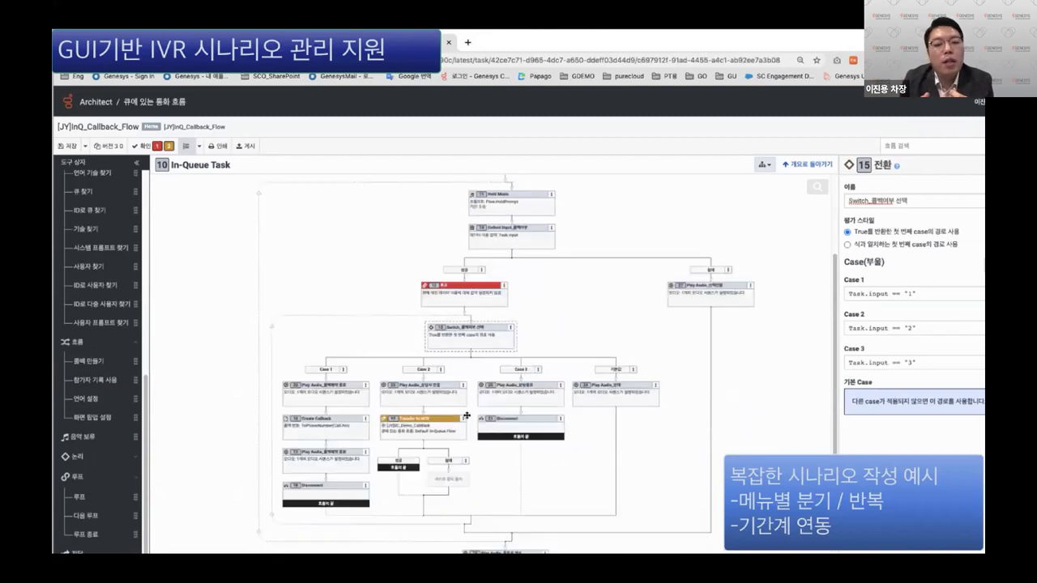
Open the Default In-Queue Flow linked to Case 2's Transfer to ACD and examine its Hold Music and Play Position in Queue actions.
left_click(453, 430)
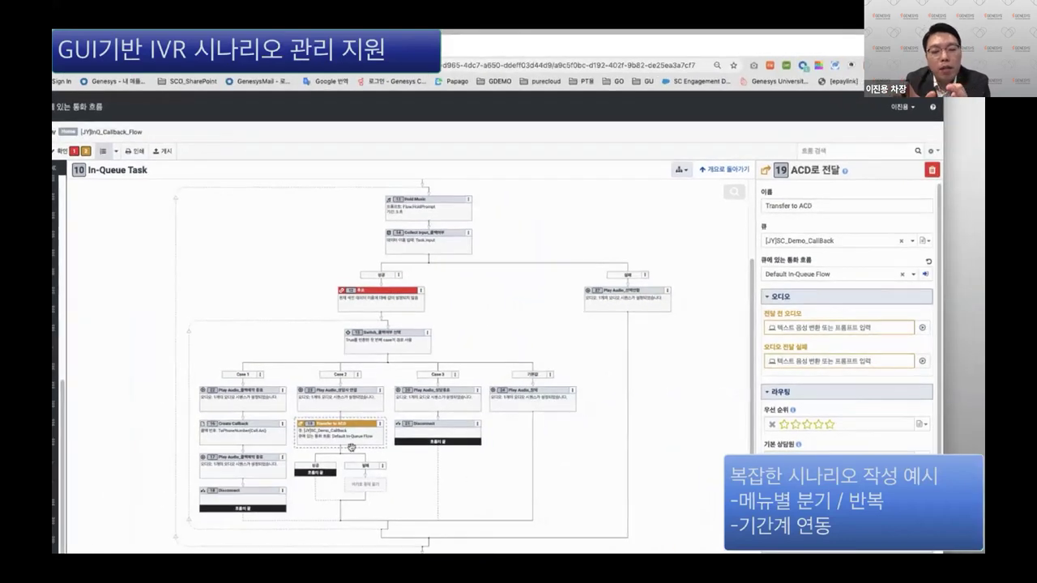
left_click(925, 275)
left_click(583, 258)
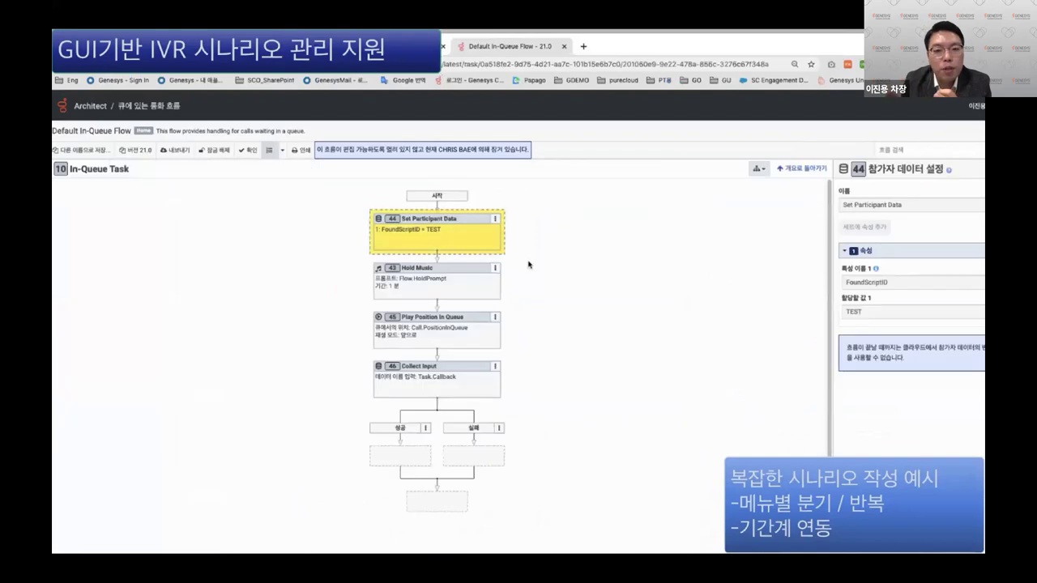
left_click(469, 286)
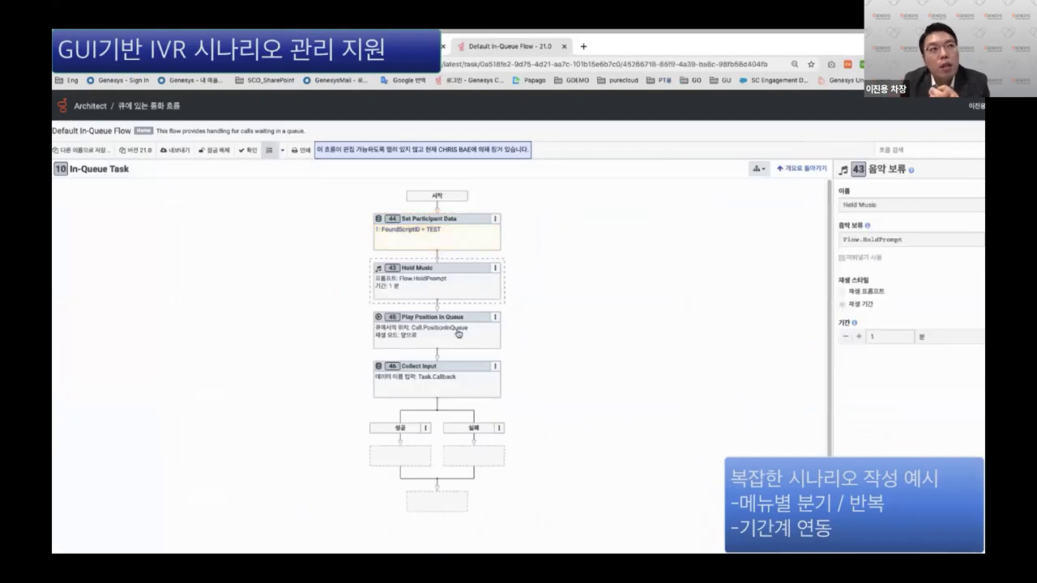
left_click(458, 332)
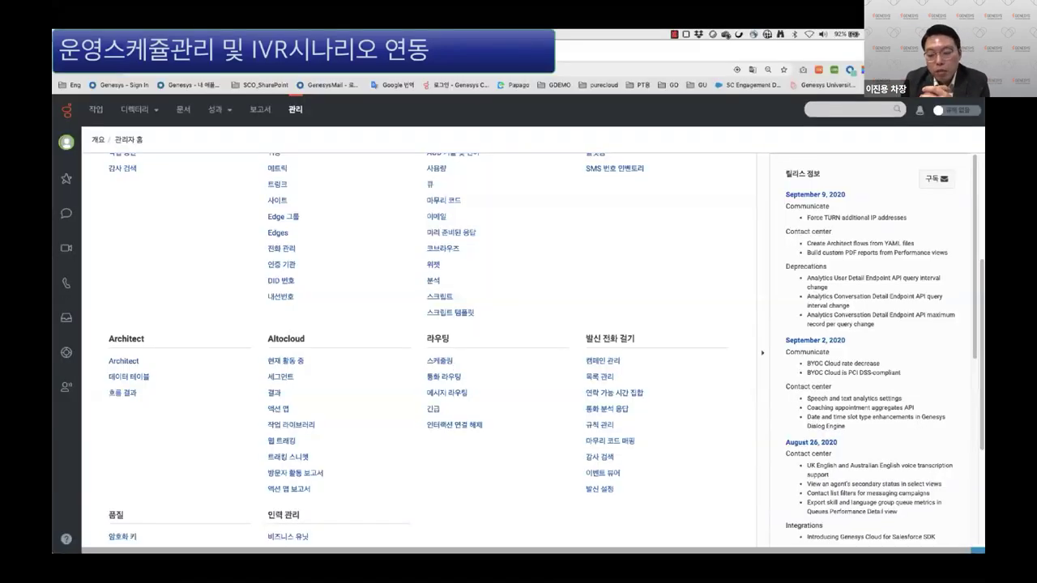
Create a new schedule in the routing scheduling settings and name it "LG전자 고객센터 정상 운영일정".
left_click(439, 361)
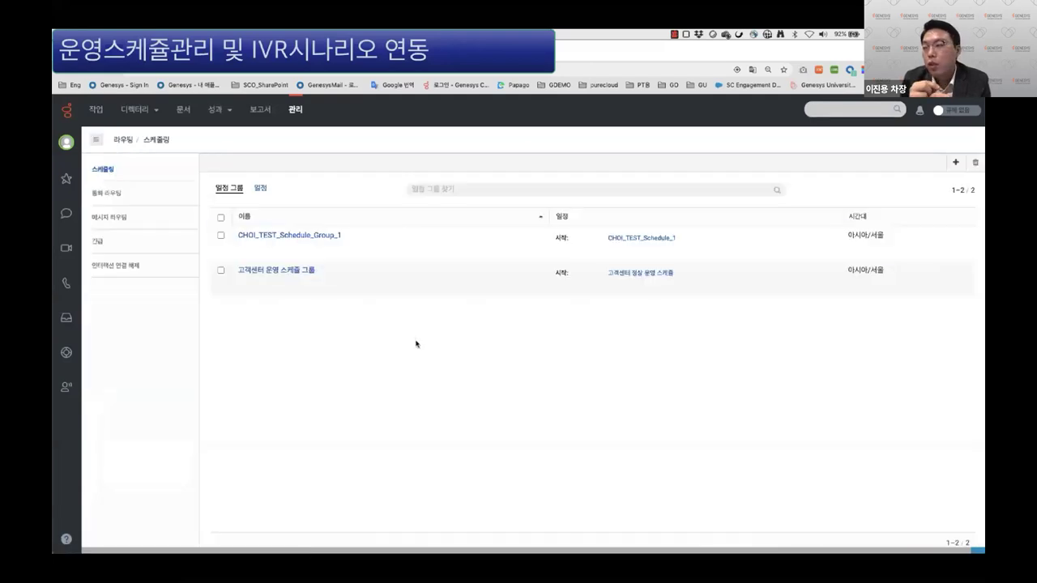
left_click(262, 194)
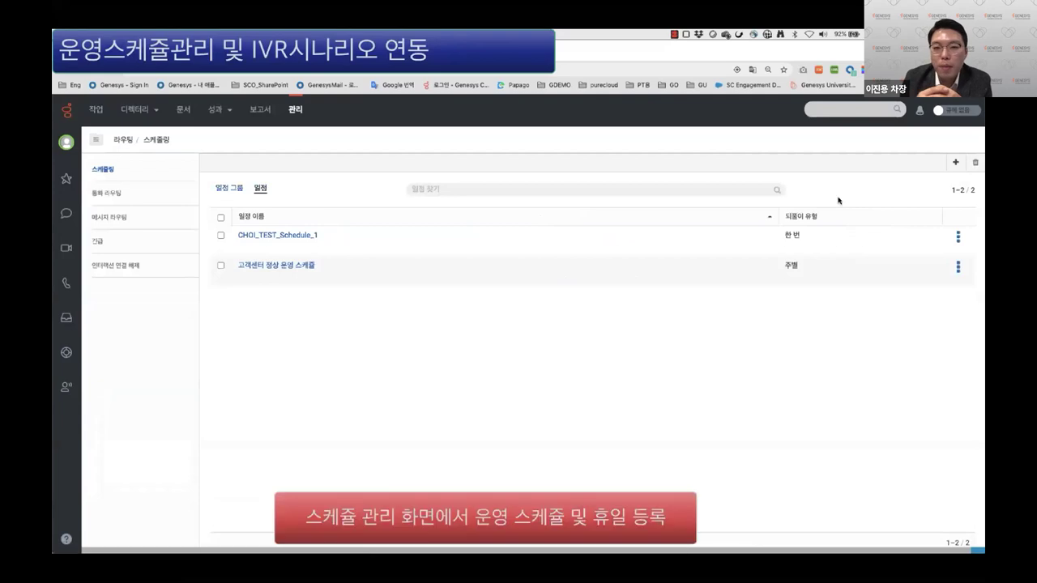
left_click(954, 163)
type("LG전자 고객센터 정상 운영일정")
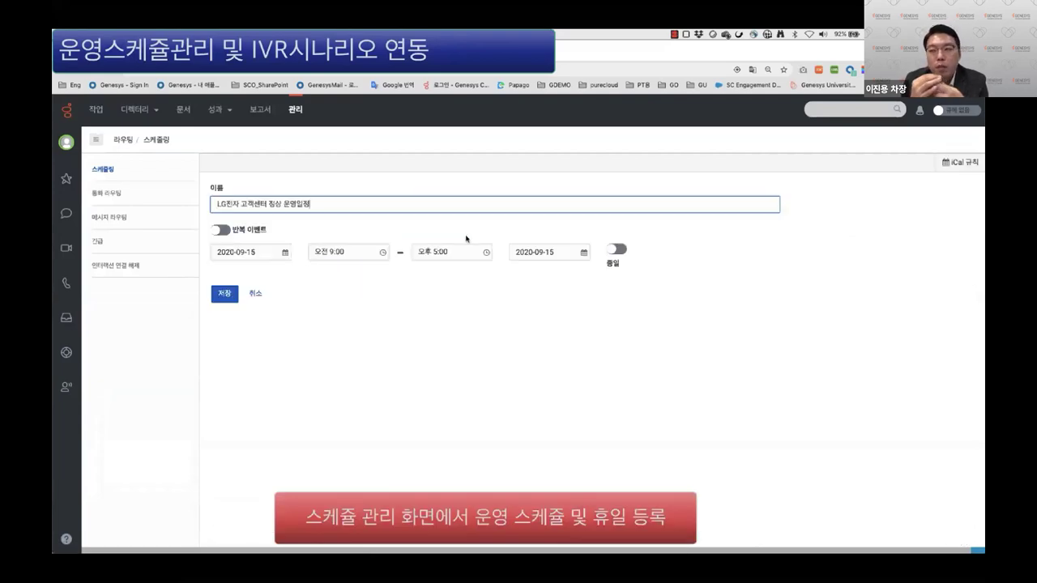
Make the schedule a recurring event that repeats every 1 week on Monday through Friday.
left_click(222, 231)
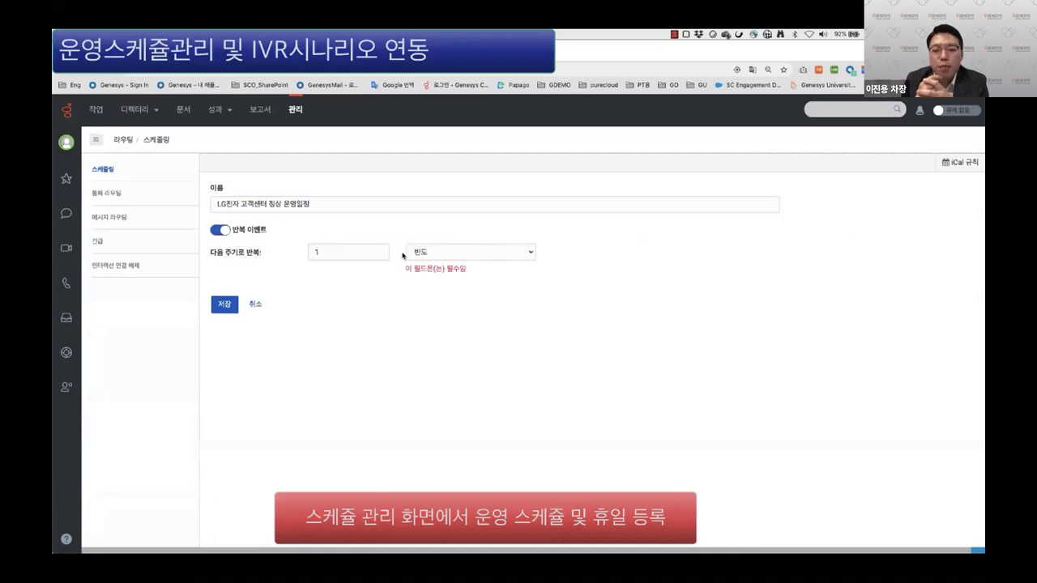
left_click(460, 260)
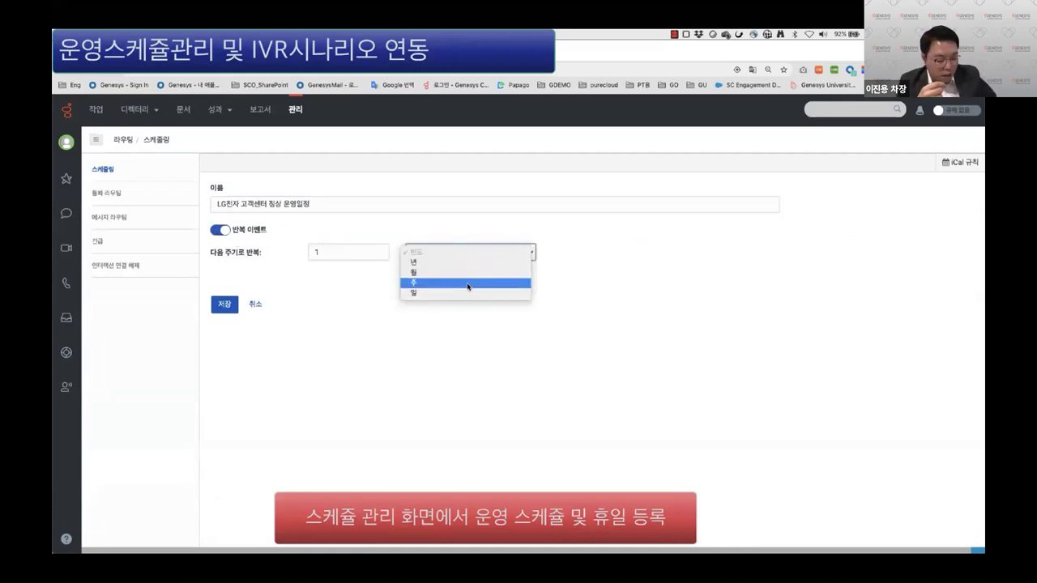
left_click(468, 283)
left_click(437, 284)
left_click(458, 286)
left_click(478, 284)
left_click(499, 285)
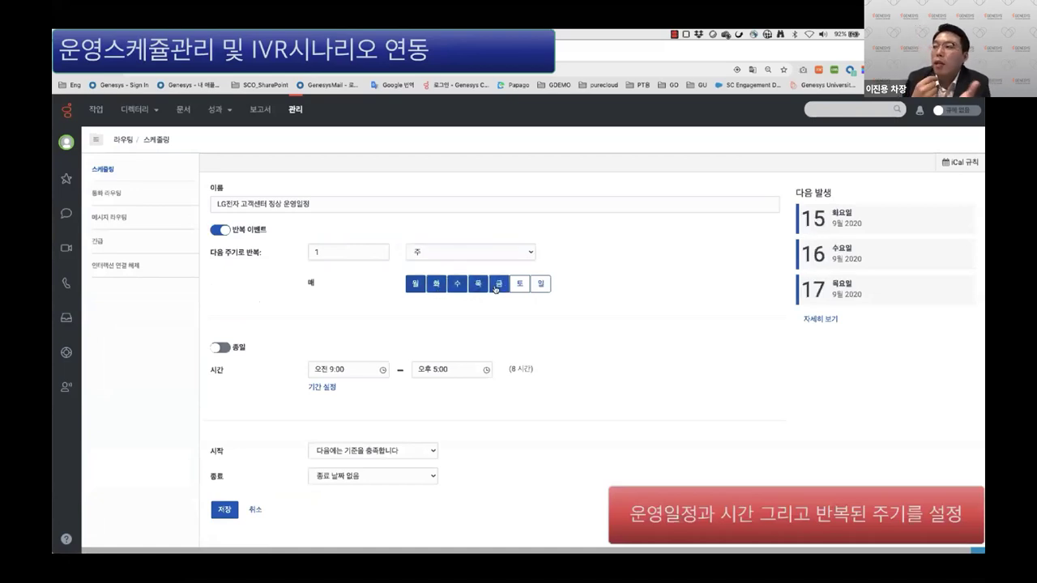
Set the end time of the weekday operating schedule to 오후 6:00.
left_click(520, 285)
left_click(521, 285)
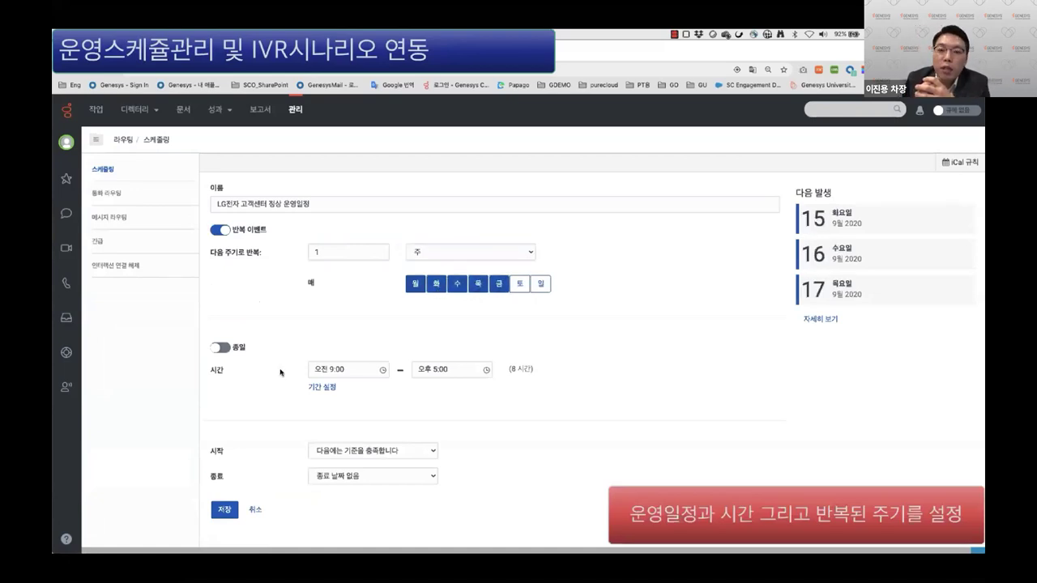
left_click(461, 370)
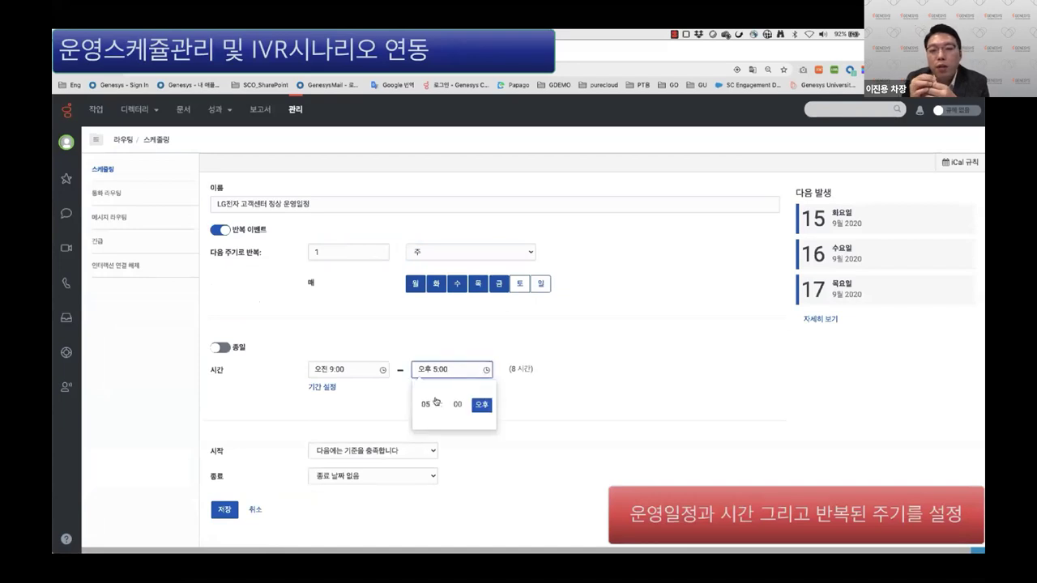
left_click(427, 404)
left_click(463, 396)
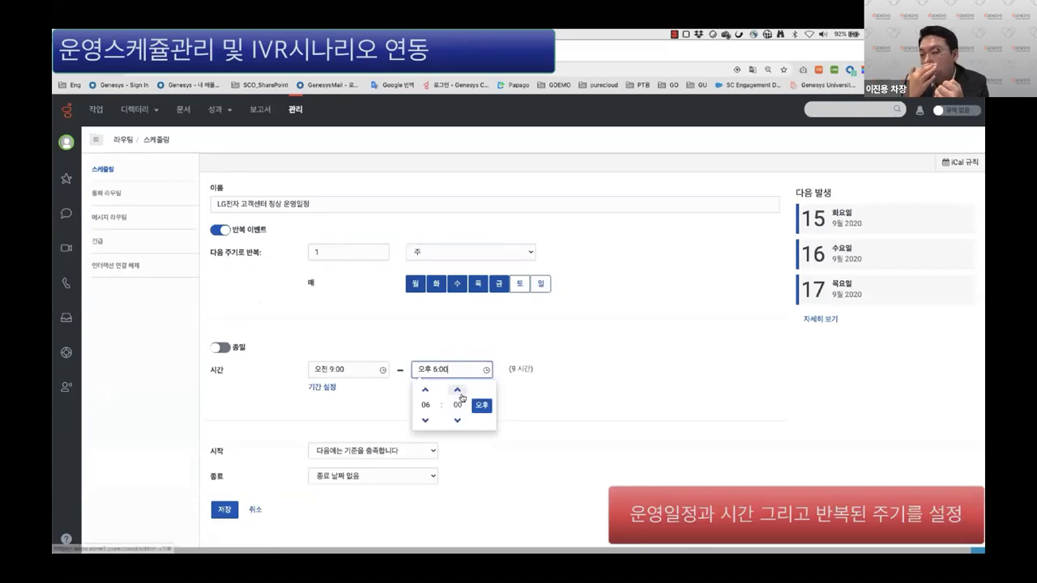
left_click(485, 405)
left_click(485, 405)
left_click(654, 362)
Expand the upcoming occurrences, set the schedule to start on the date 2020-09-15 with no end date, and save it.
left_click(806, 323)
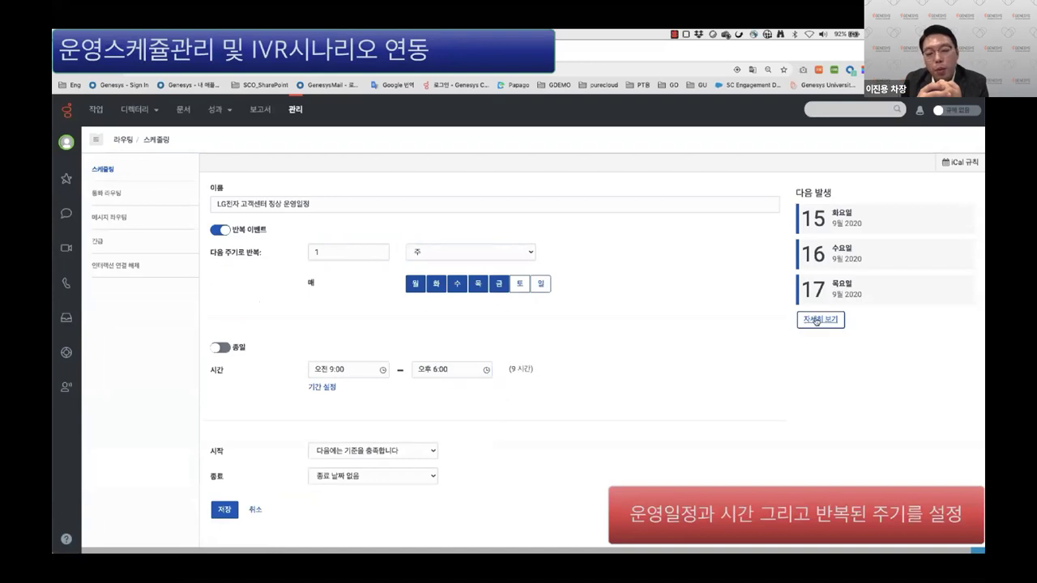
left_click(408, 451)
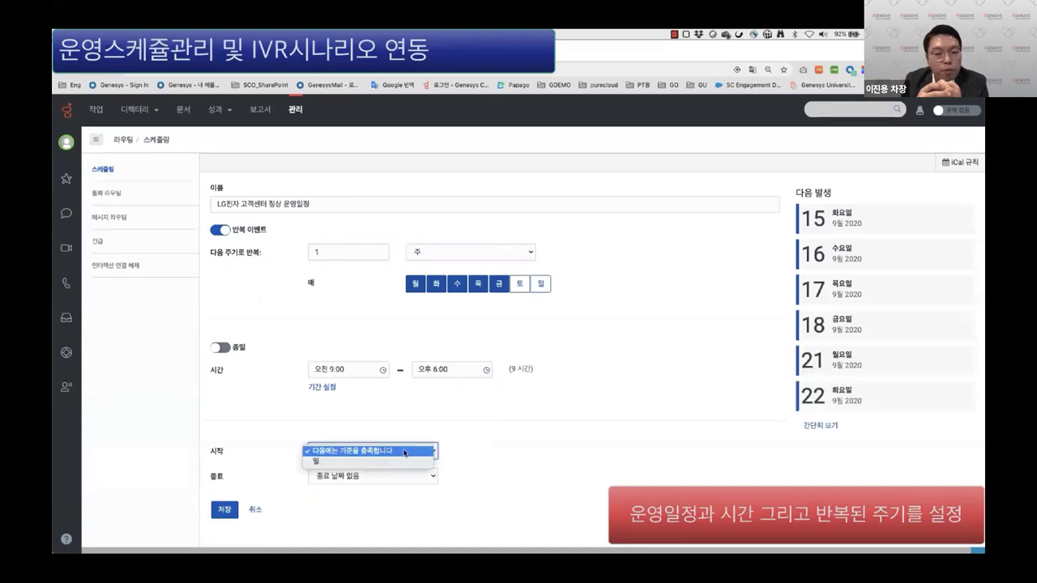
left_click(398, 464)
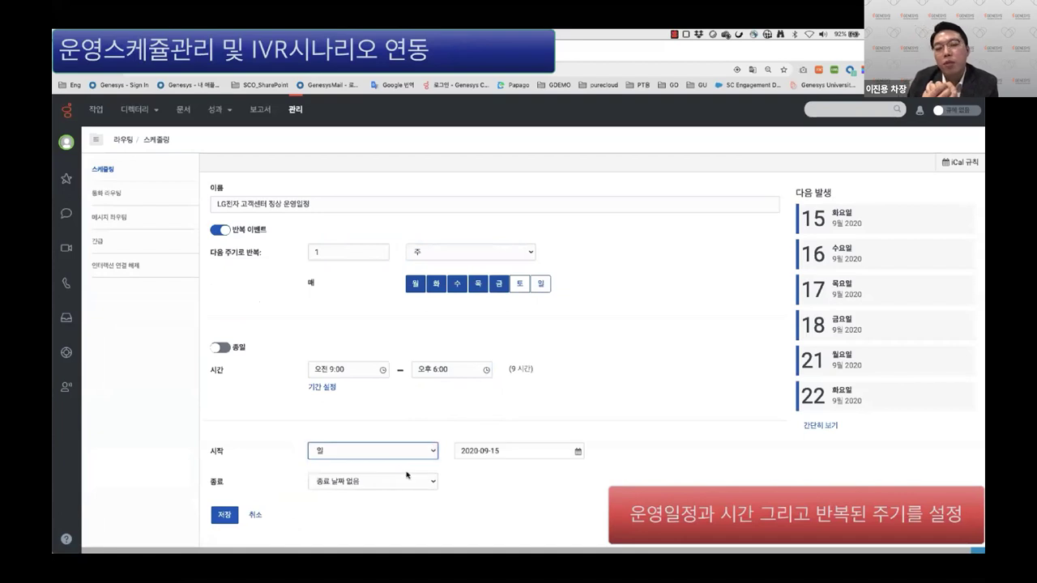
left_click(412, 482)
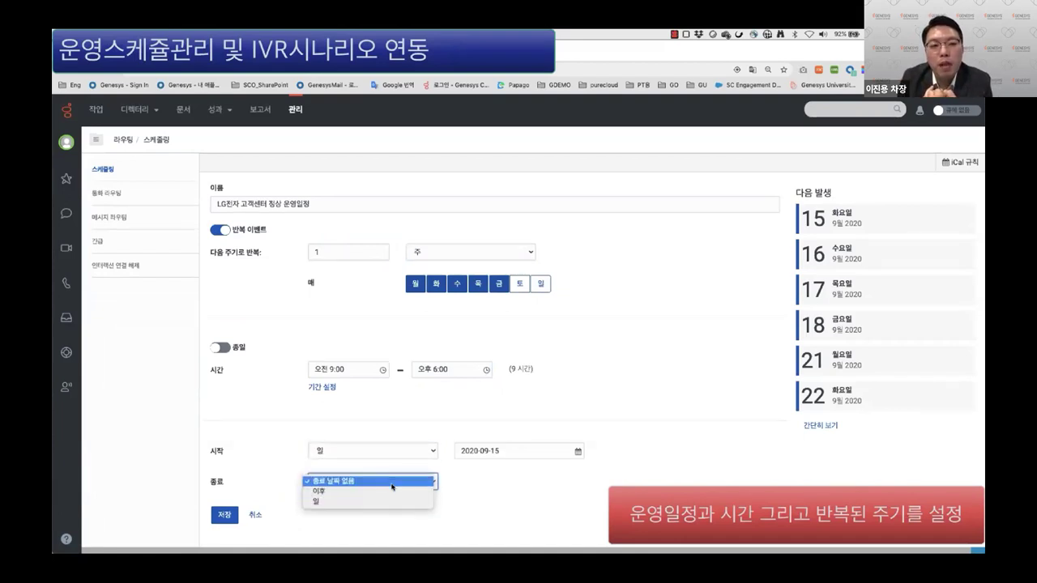
left_click(348, 481)
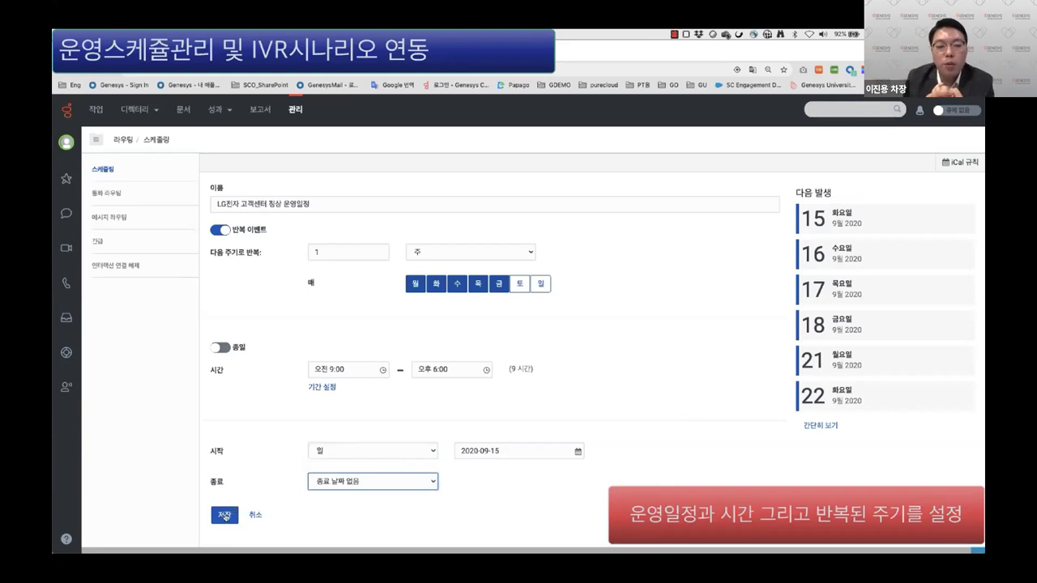
left_click(226, 517)
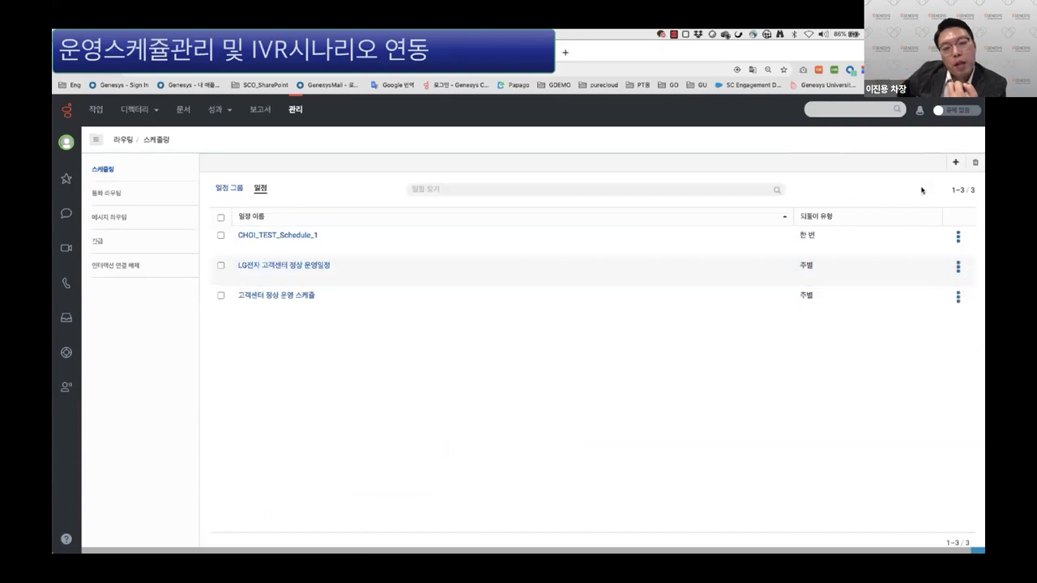
Create another schedule as a recurring event that repeats every 1 year on day 1 of January (1월).
left_click(955, 163)
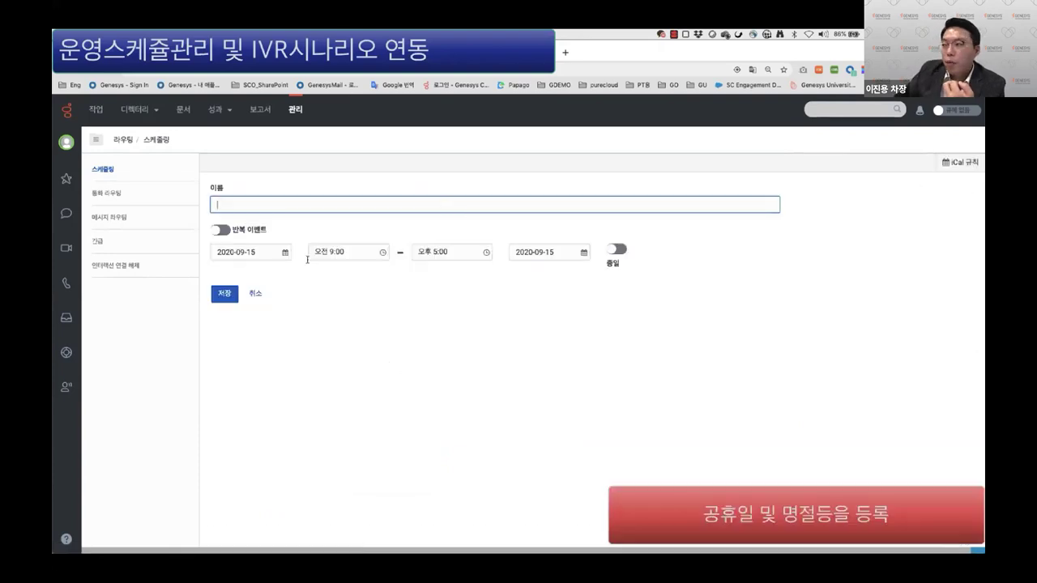
left_click(227, 231)
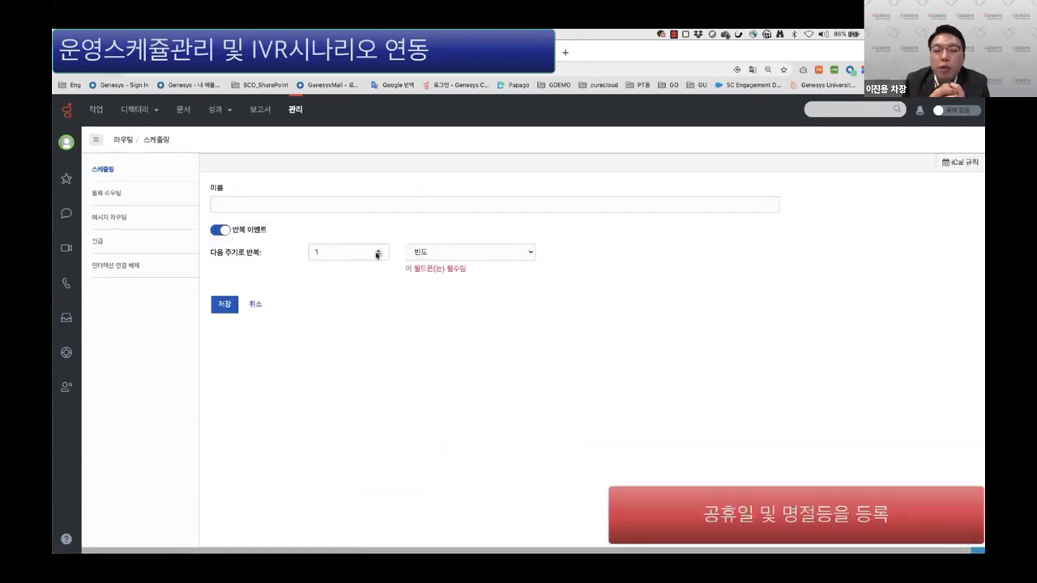
left_click(447, 254)
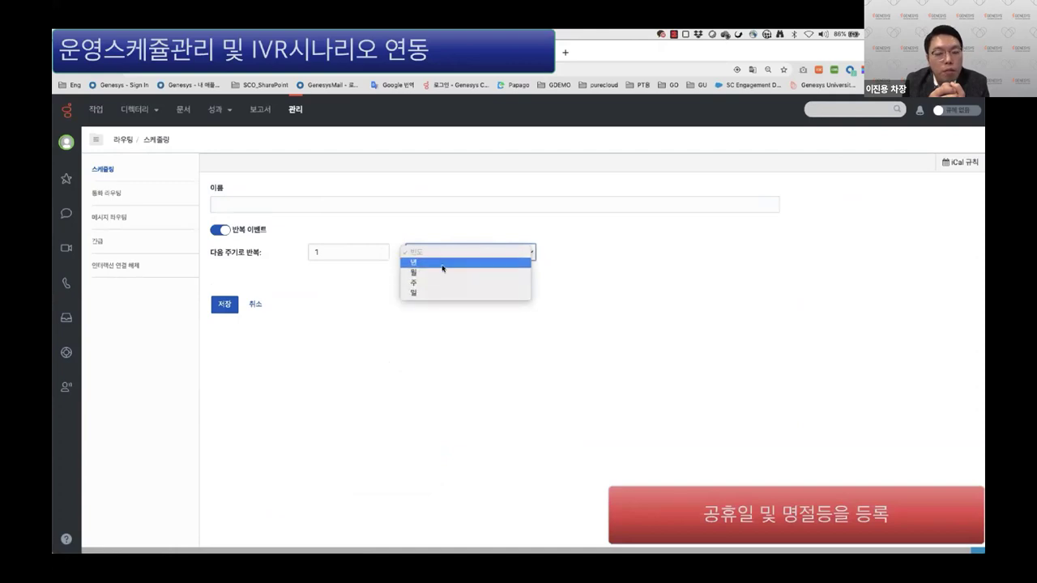
left_click(437, 262)
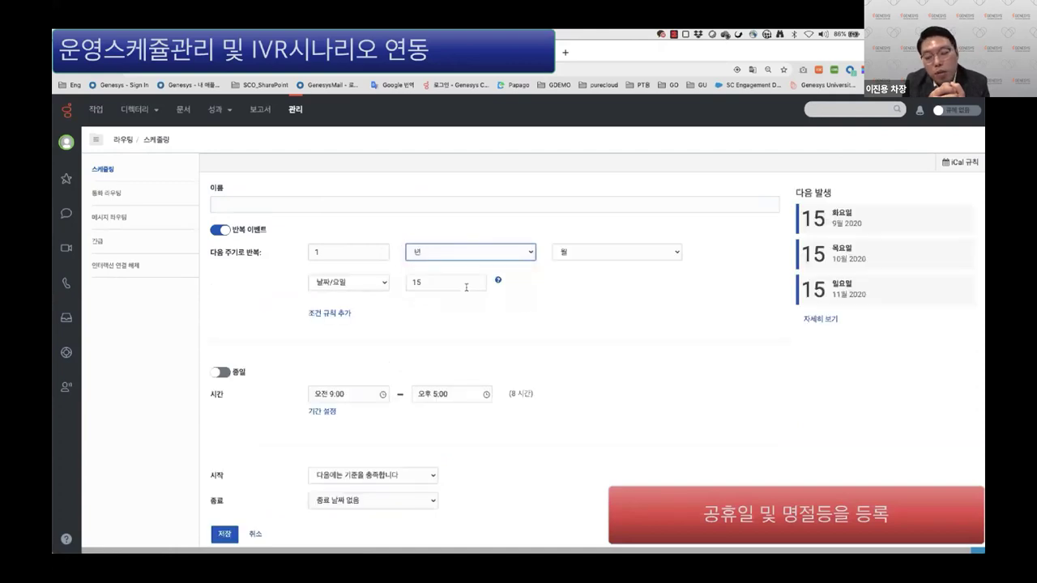
left_click(578, 256)
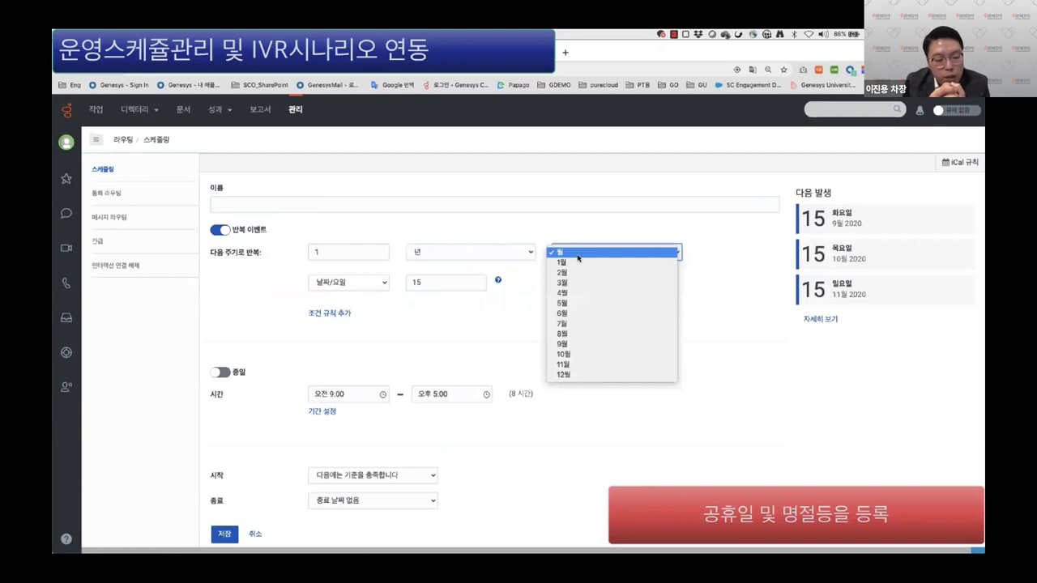
left_click(578, 262)
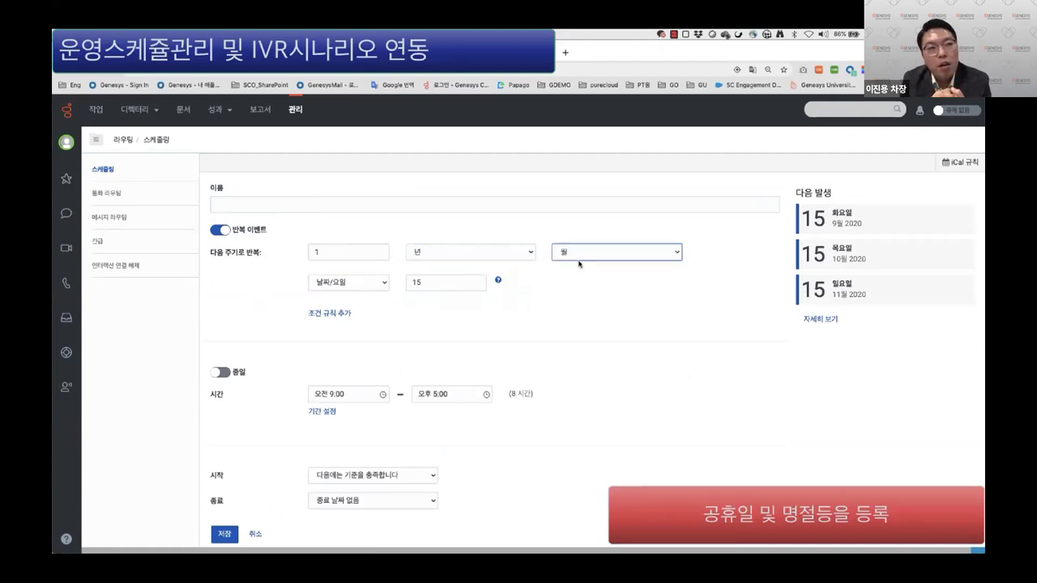
left_click(418, 283)
key("BackSpace")
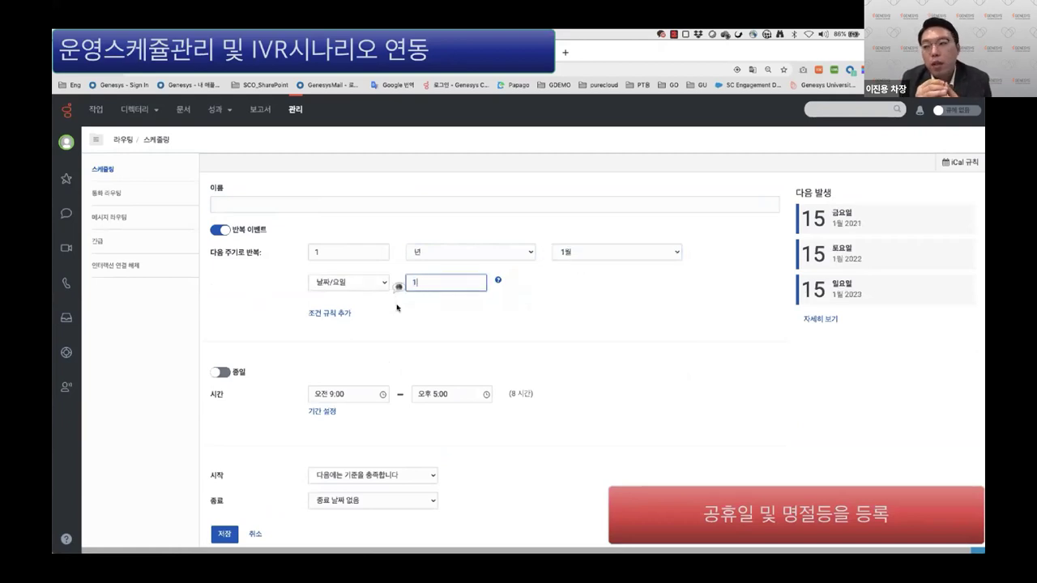
left_click(395, 331)
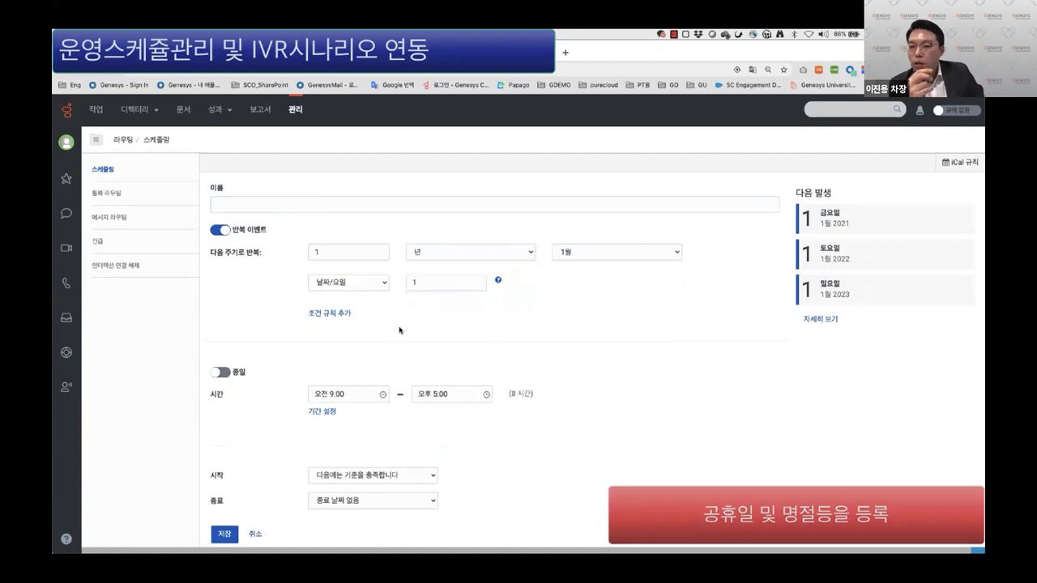
Name the yearly holiday schedule "신정 명절", make it all-day, and save it.
left_click(335, 205)
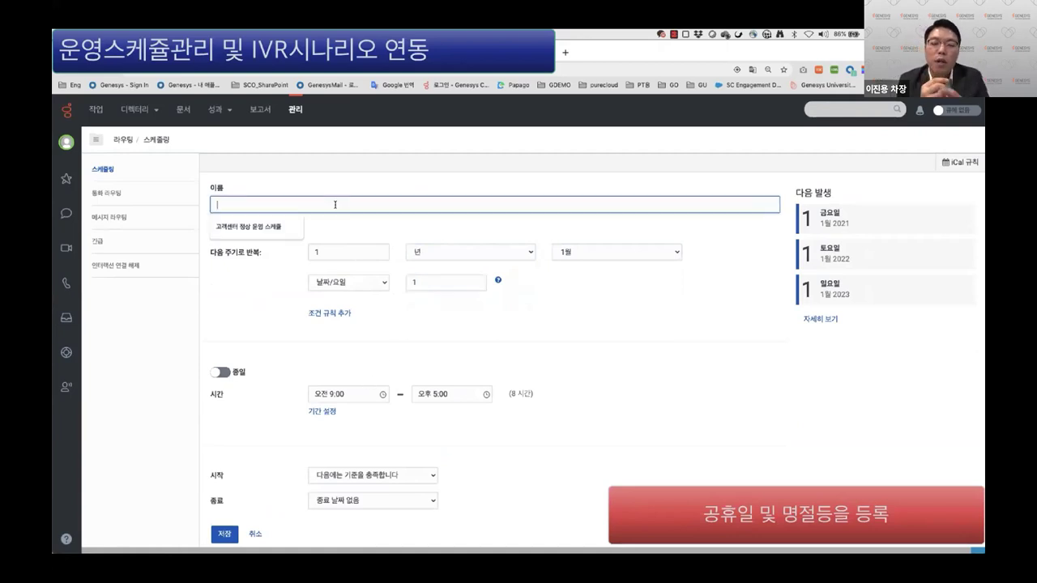
type("신정")
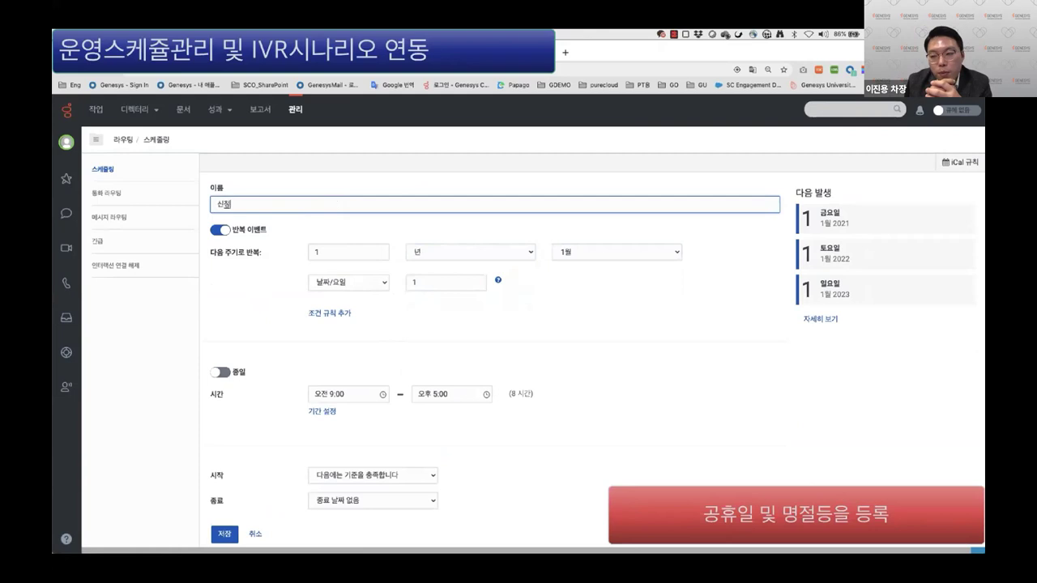
type(" 명절")
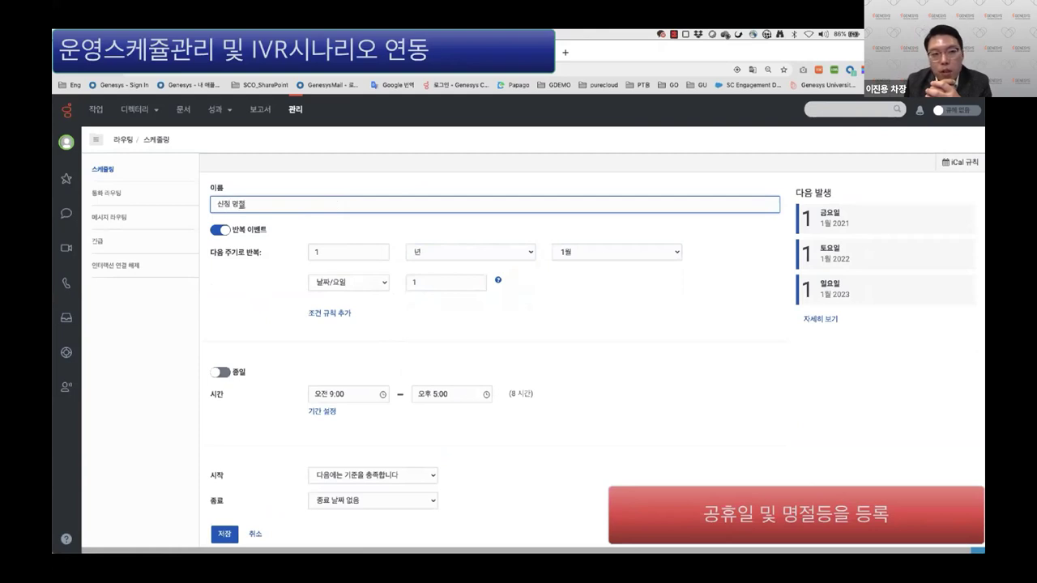
left_click(224, 372)
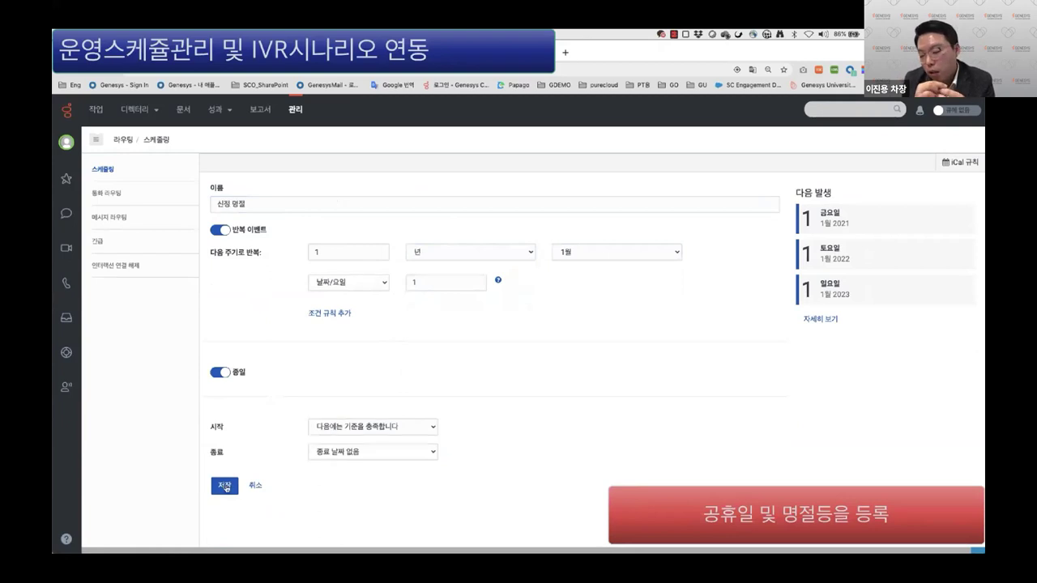
left_click(225, 486)
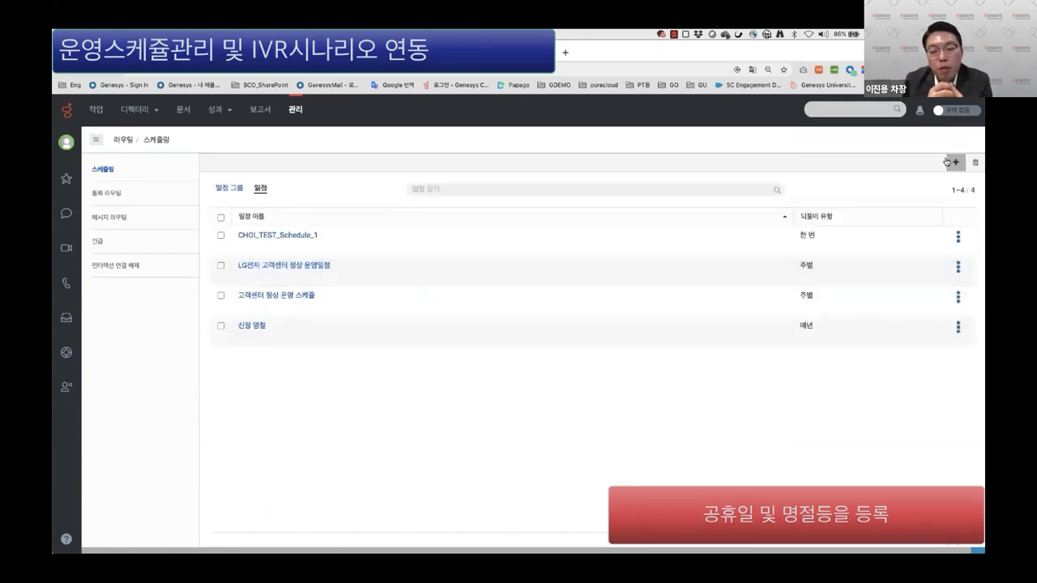
Create and save a one-time, all-day schedule named "컨택센터 자체 공휴일" for 2020-09-15.
left_click(948, 162)
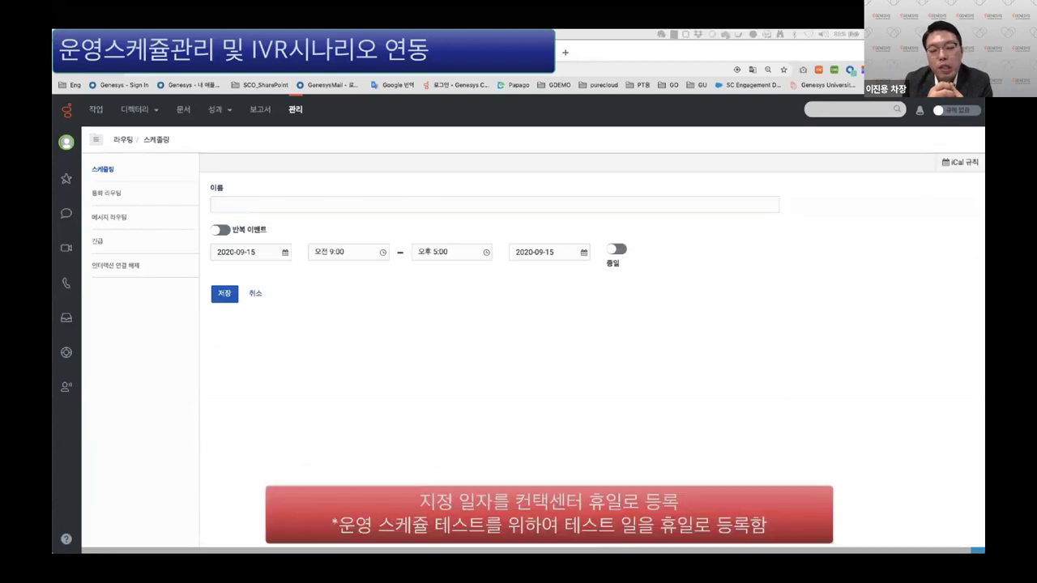
left_click(339, 207)
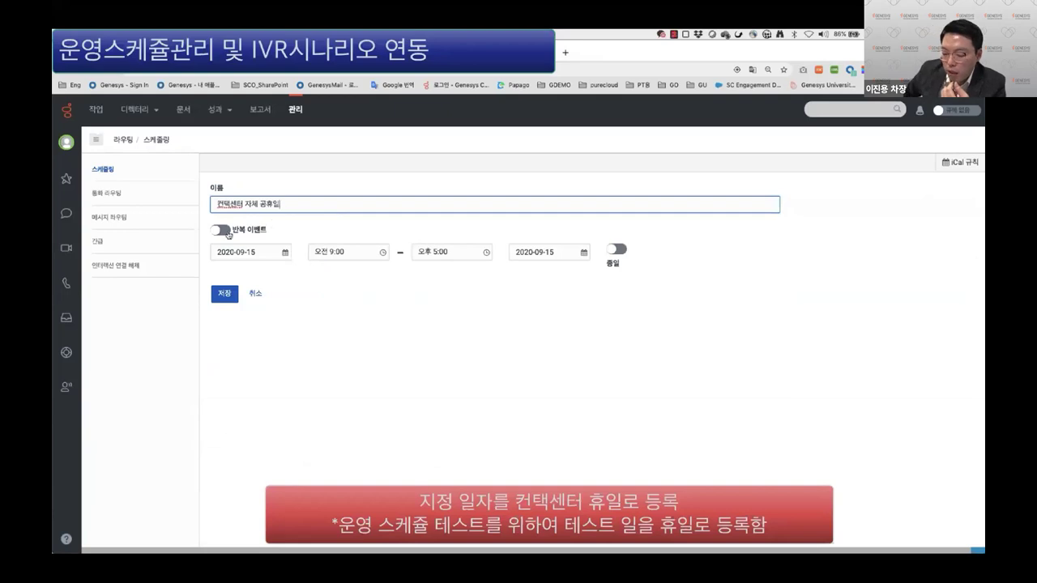
left_click(623, 251)
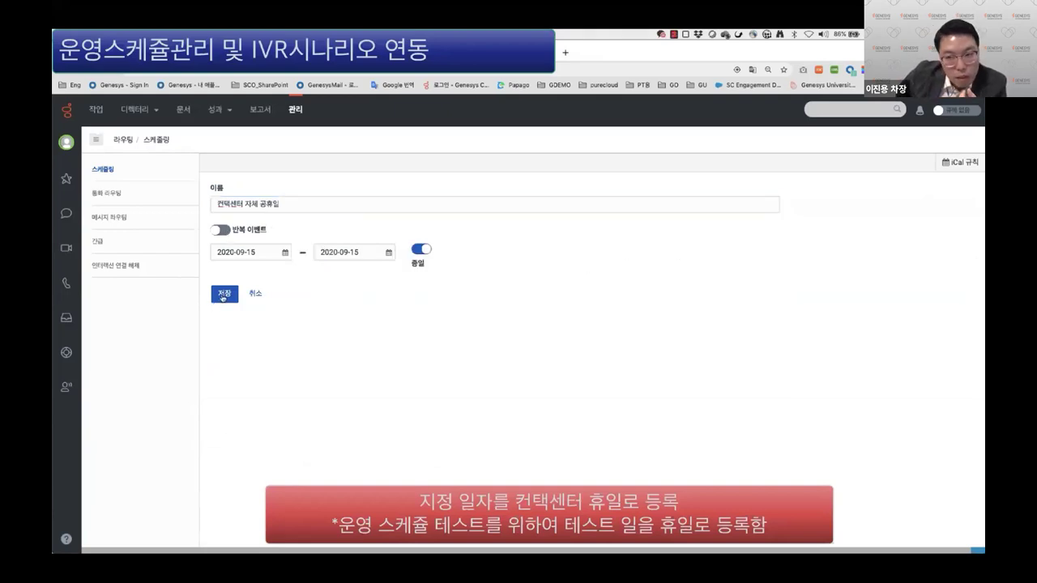
left_click(223, 297)
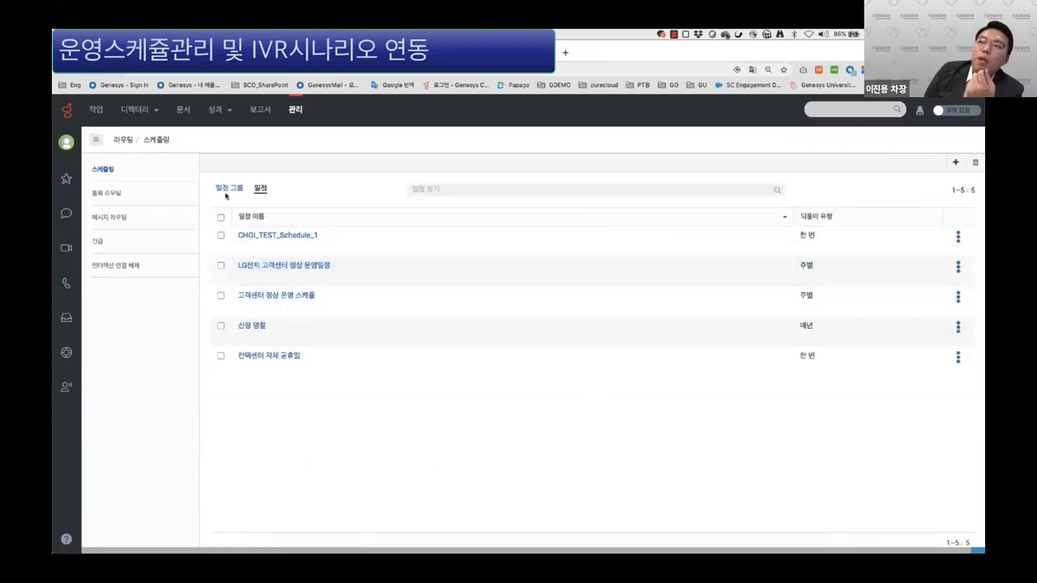
Create a new schedule group named "LG전자 고객센터 정상 운영일정 스케줄" with the time zone 아시아/서울 (+09:00).
left_click(229, 187)
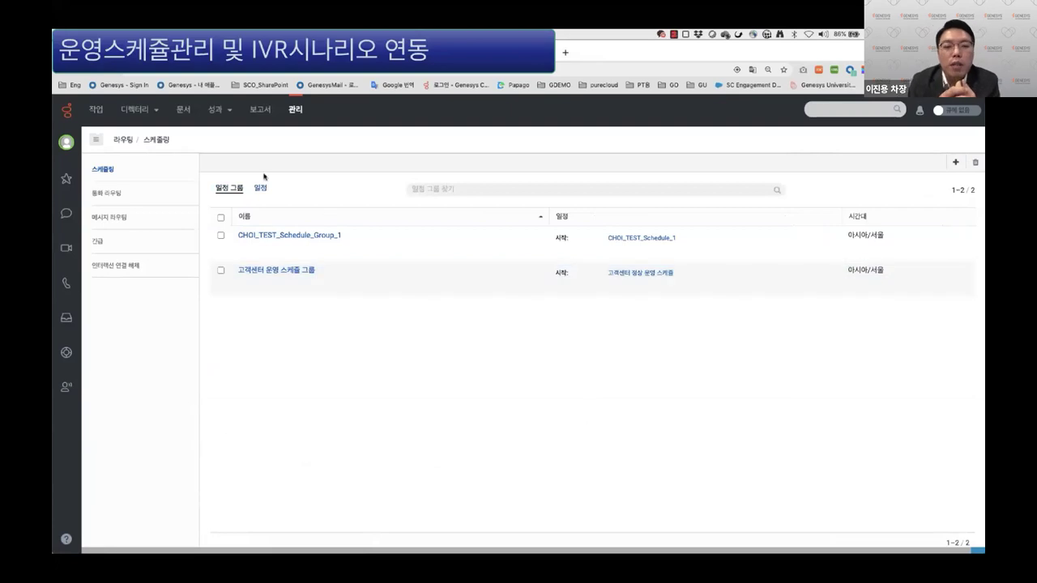
left_click(955, 162)
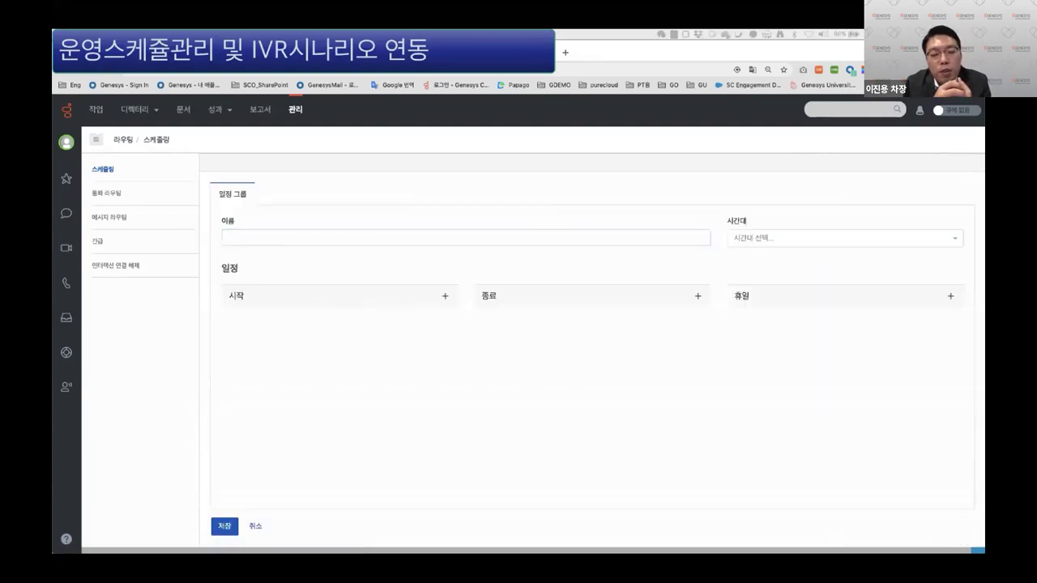
left_click(544, 237)
type("LG전자 고객센터 정상 운영일정")
type("스케줄")
left_click(840, 243)
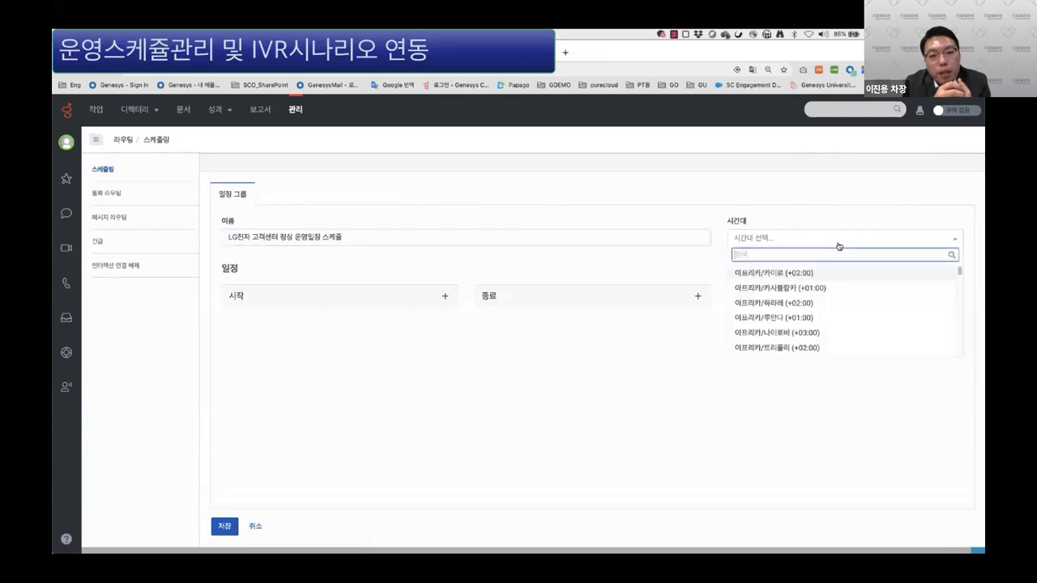
type("서울")
left_click(847, 274)
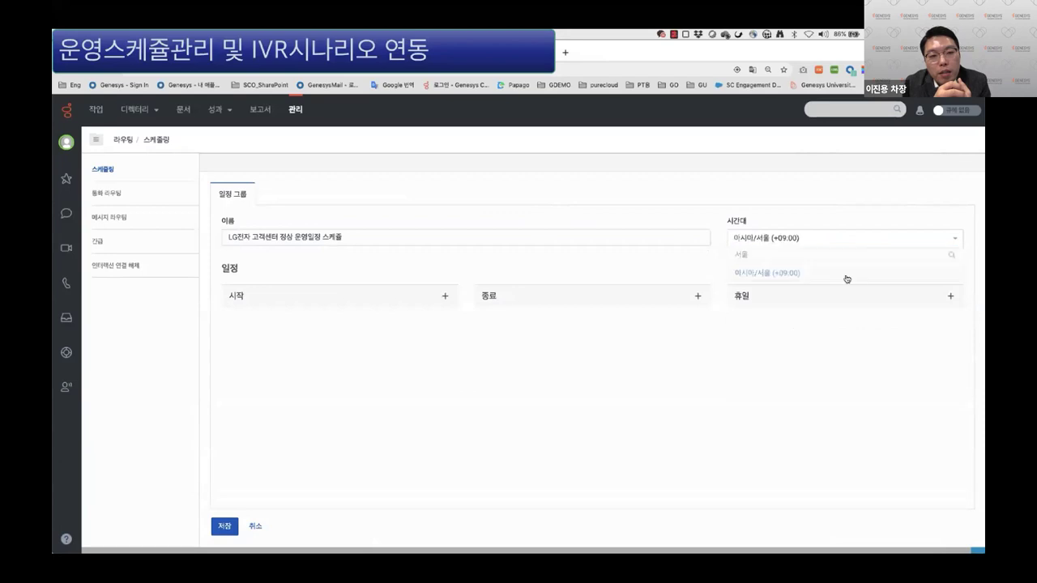
Choose "LG전자 고객센터 정상 운영일정" as the group's open (시작) schedule and add "신정 명절" to its holidays (휴일).
left_click(445, 296)
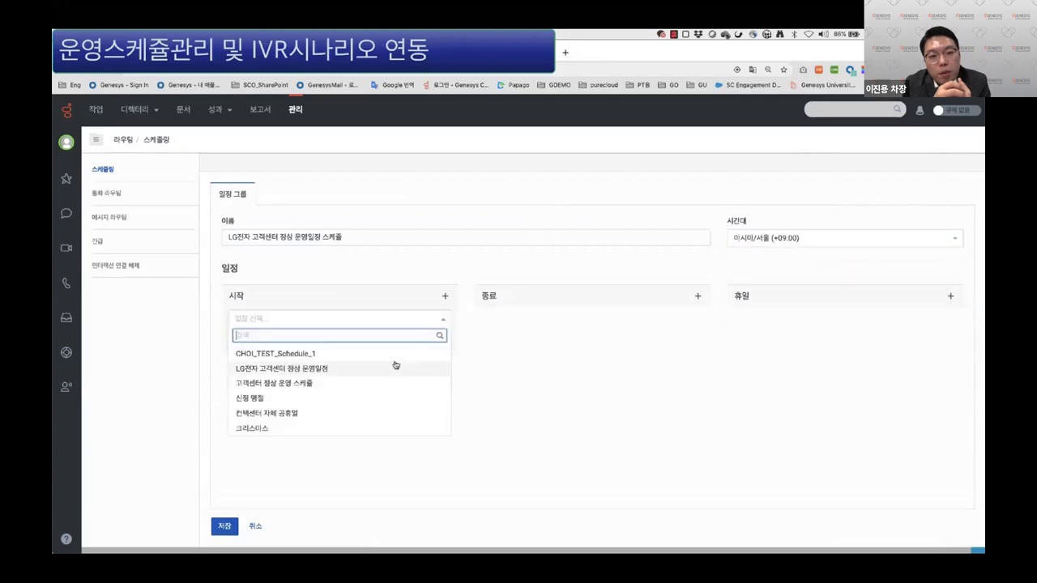
left_click(354, 368)
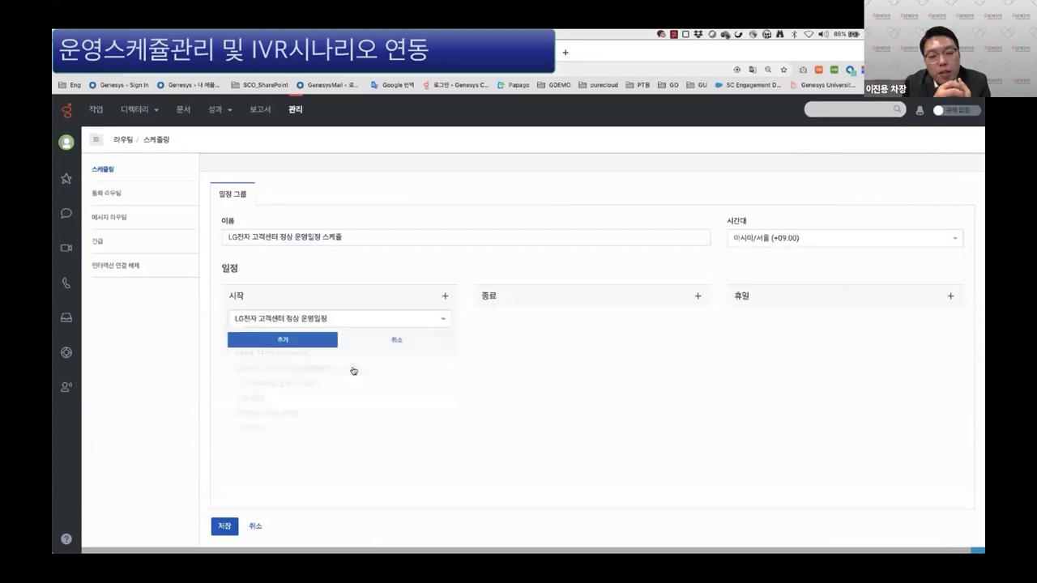
left_click(950, 296)
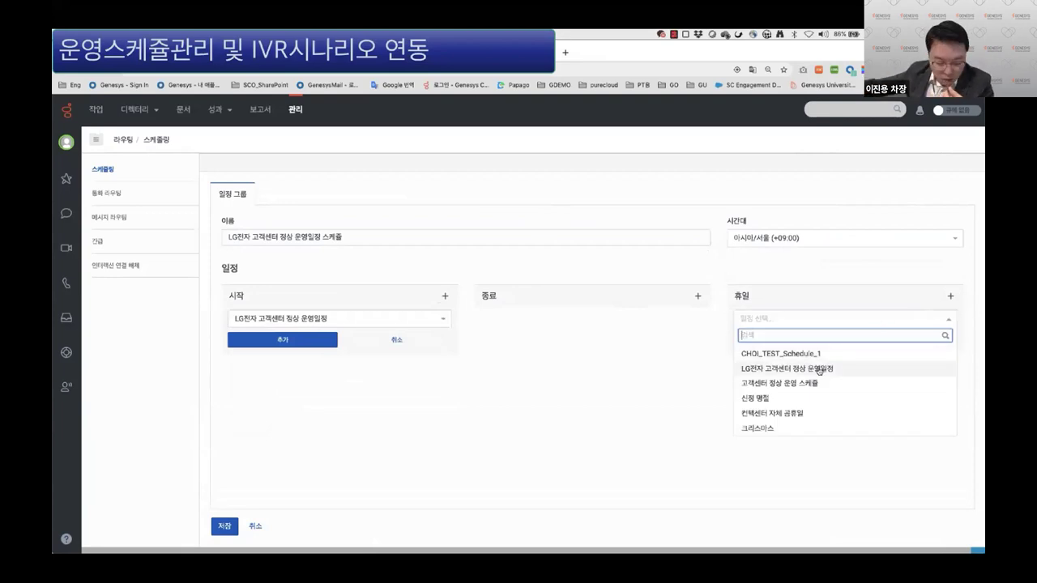
left_click(796, 398)
left_click(823, 341)
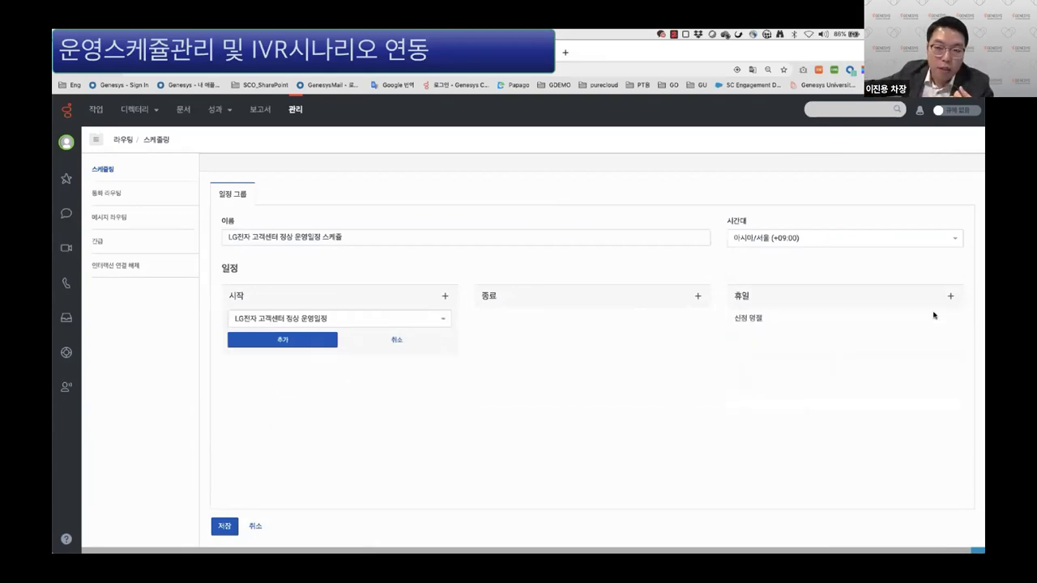
Add "컨택센터 자체 공휴일" and "크리스마스" to the group's holidays (휴일), and save the schedule group.
left_click(950, 296)
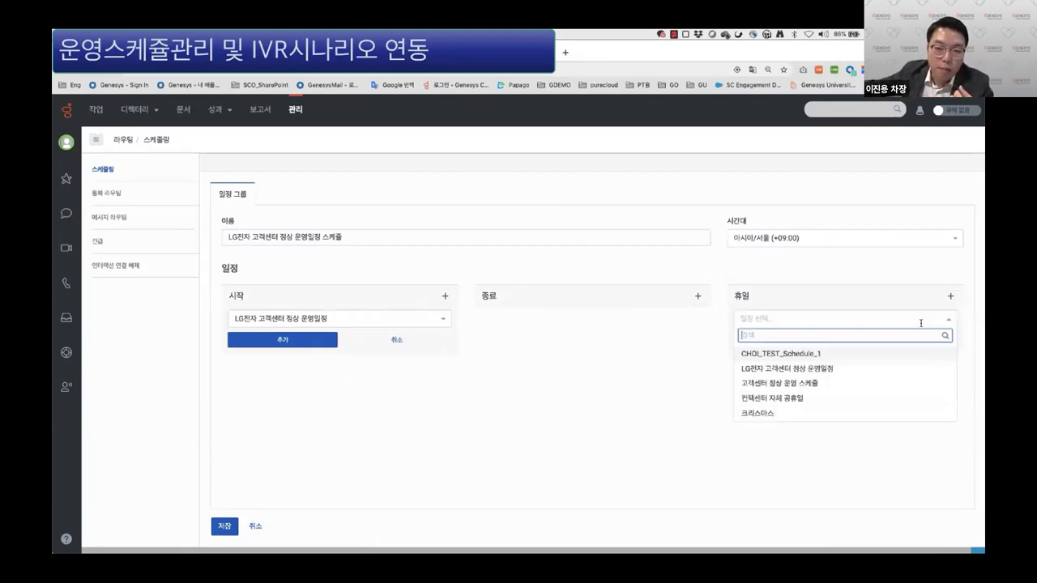
left_click(798, 398)
left_click(803, 340)
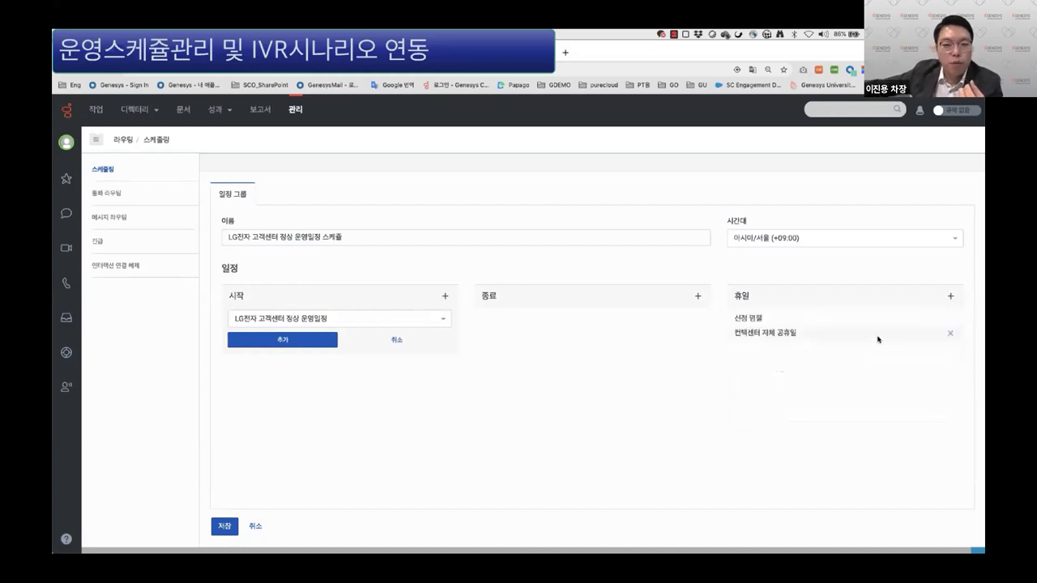
left_click(950, 297)
left_click(807, 397)
left_click(794, 340)
left_click(215, 520)
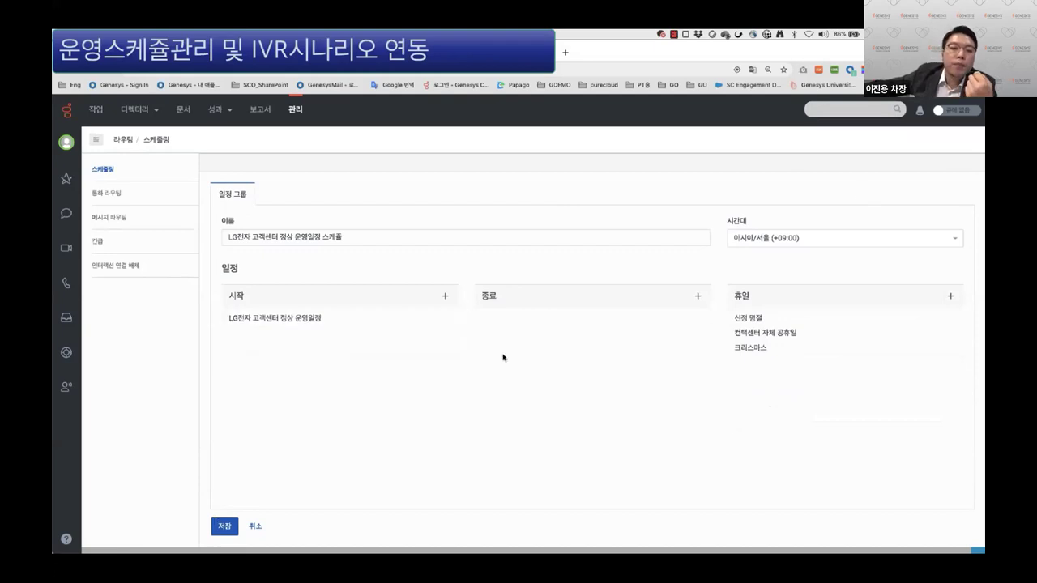
left_click(227, 527)
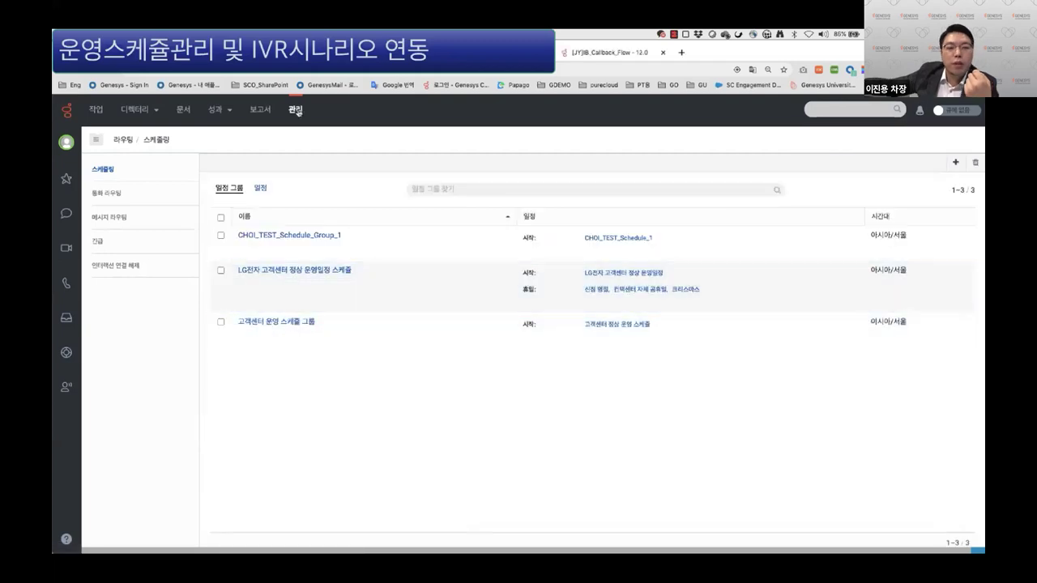
Open the call route "[CR]LG전자 POC 통화 라우팅_콜백포함" from the call routing (통화 라우팅) settings.
left_click(295, 109)
scroll(324, 421, "down", 2)
scroll(435, 413, "down", 3)
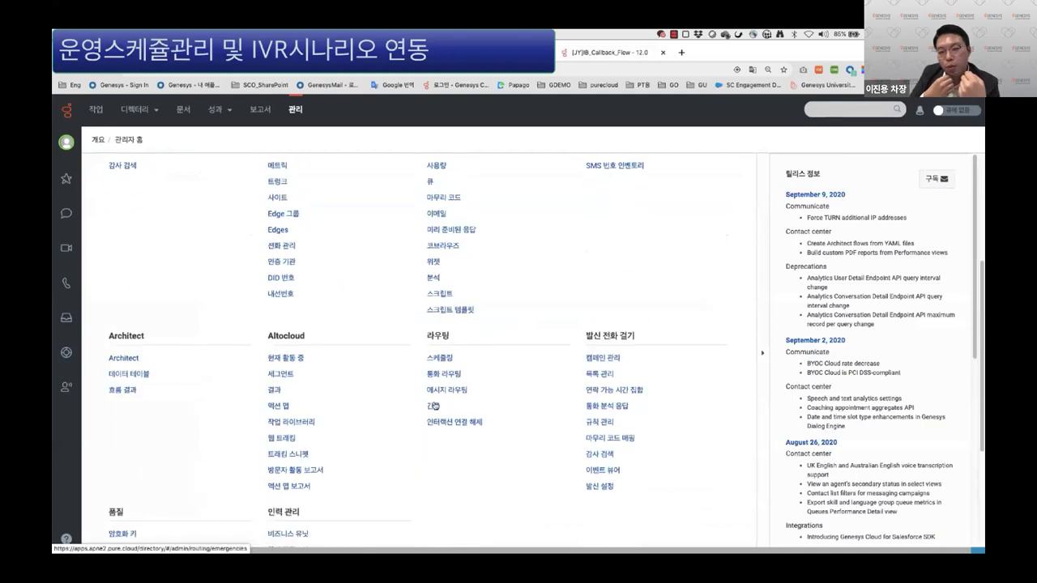
left_click(444, 374)
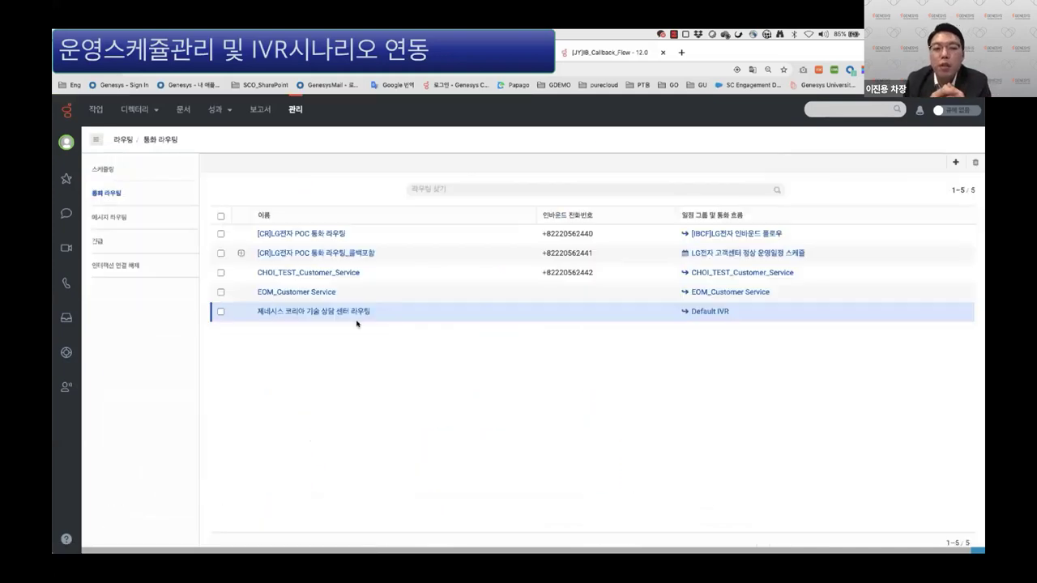
left_click(326, 256)
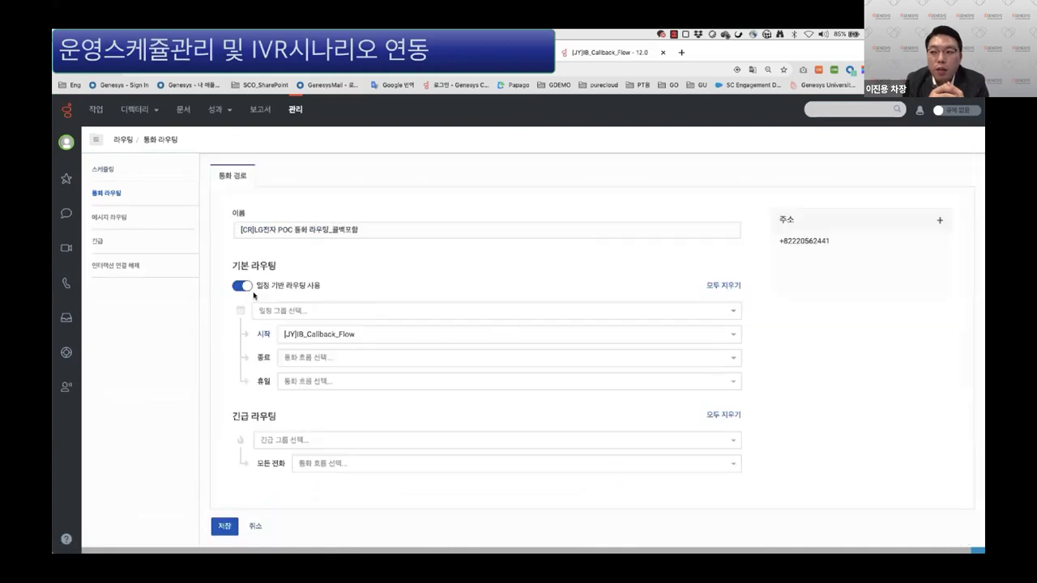
Assign the schedule group "LG전자 고객센터 정상 운영일정 스케쥴" to the route, set its closed (종료) and holiday (휴일) flows to [JY]IB_Callback_Flow, and save.
left_click(734, 310)
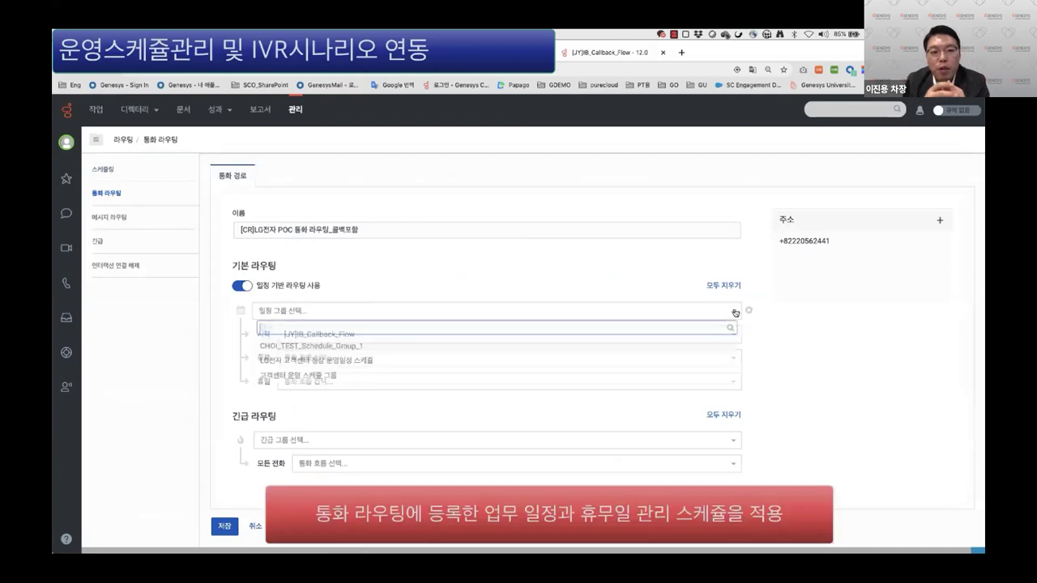
left_click(560, 365)
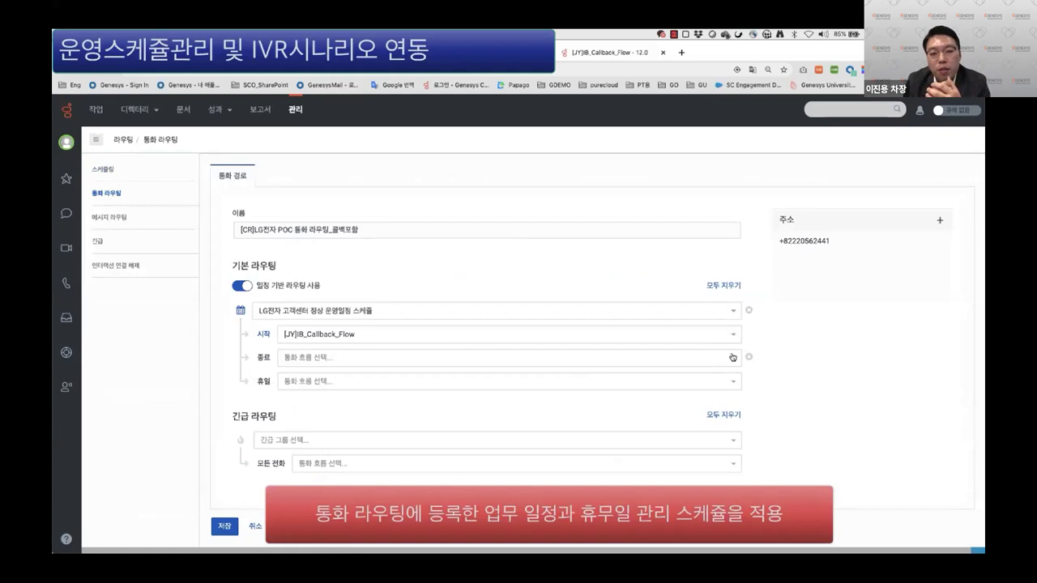
left_click(732, 357)
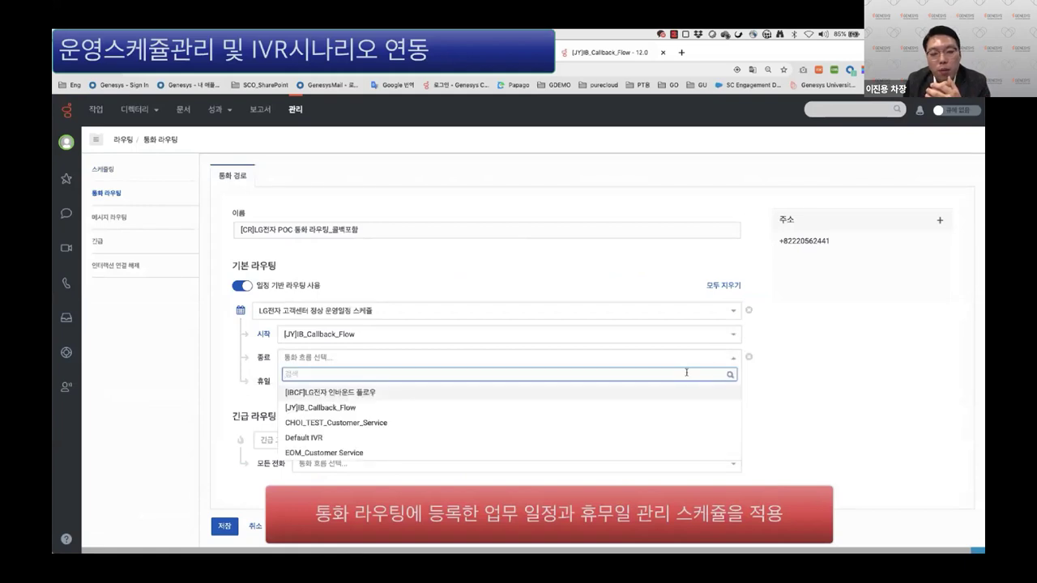
left_click(641, 407)
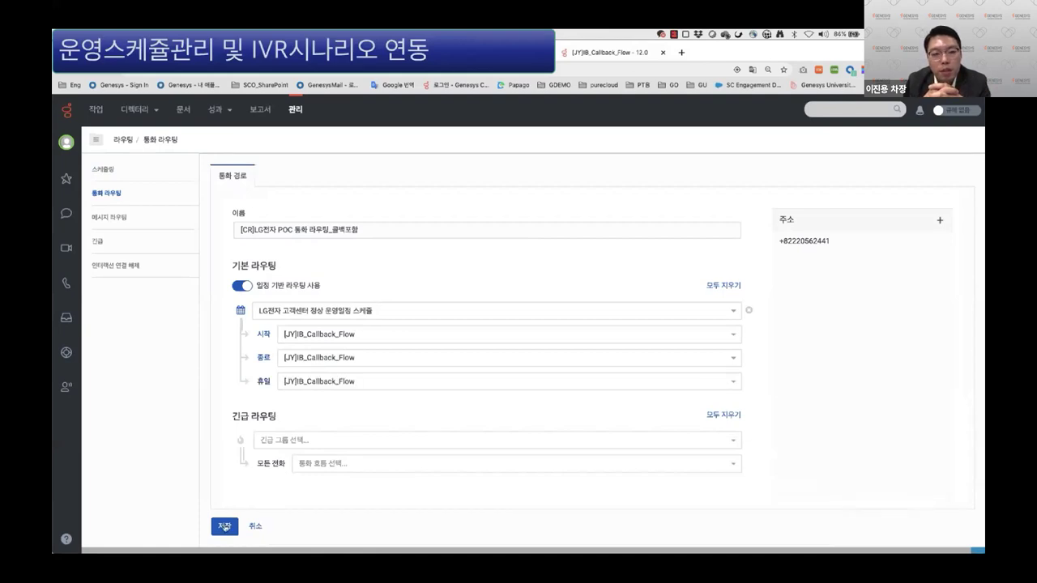
left_click(225, 527)
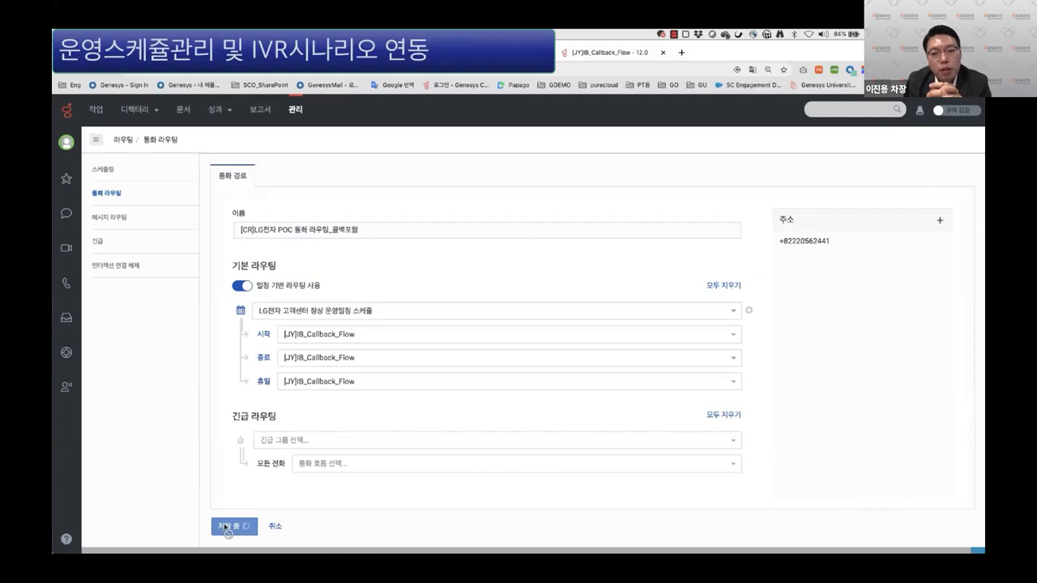